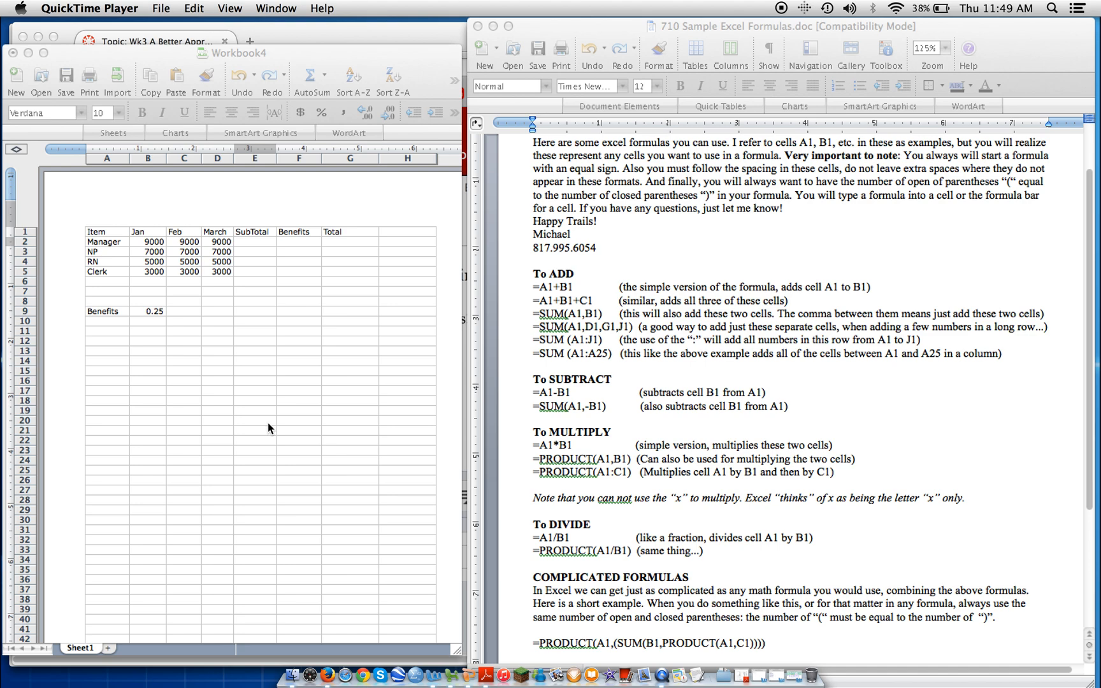
Enter the formula =SUM(B2:D2) in the Manager row's SubTotal cell, E2.
{"action": "left_click", "coordinate": [256, 240]}
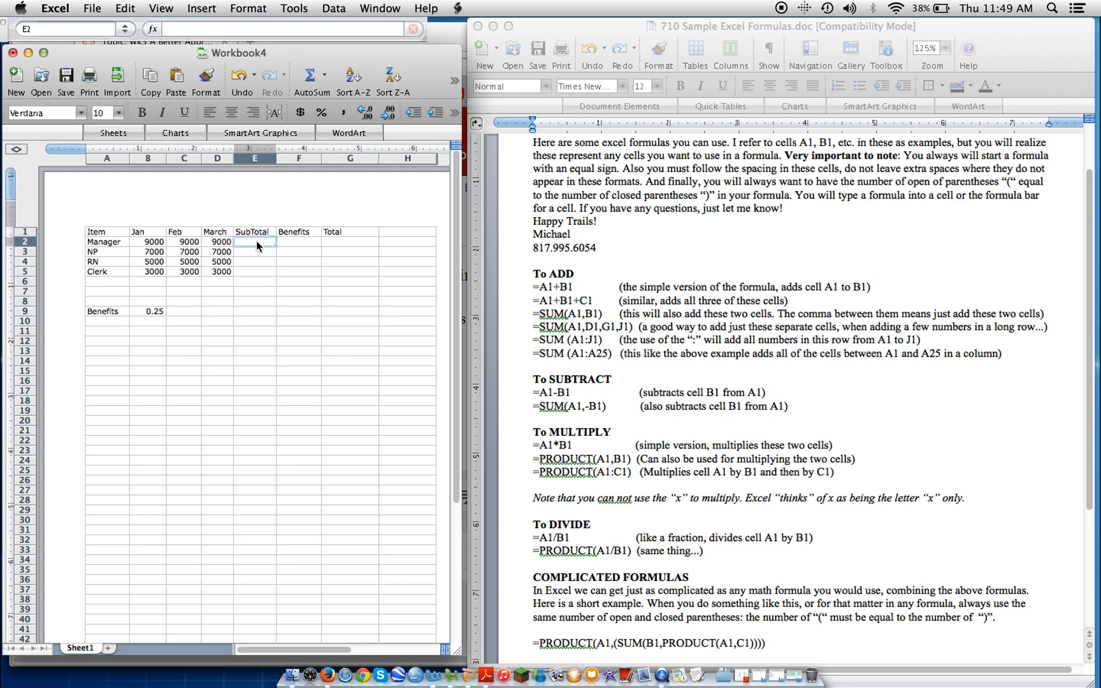
{"action": "left_click", "coordinate": [161, 8]}
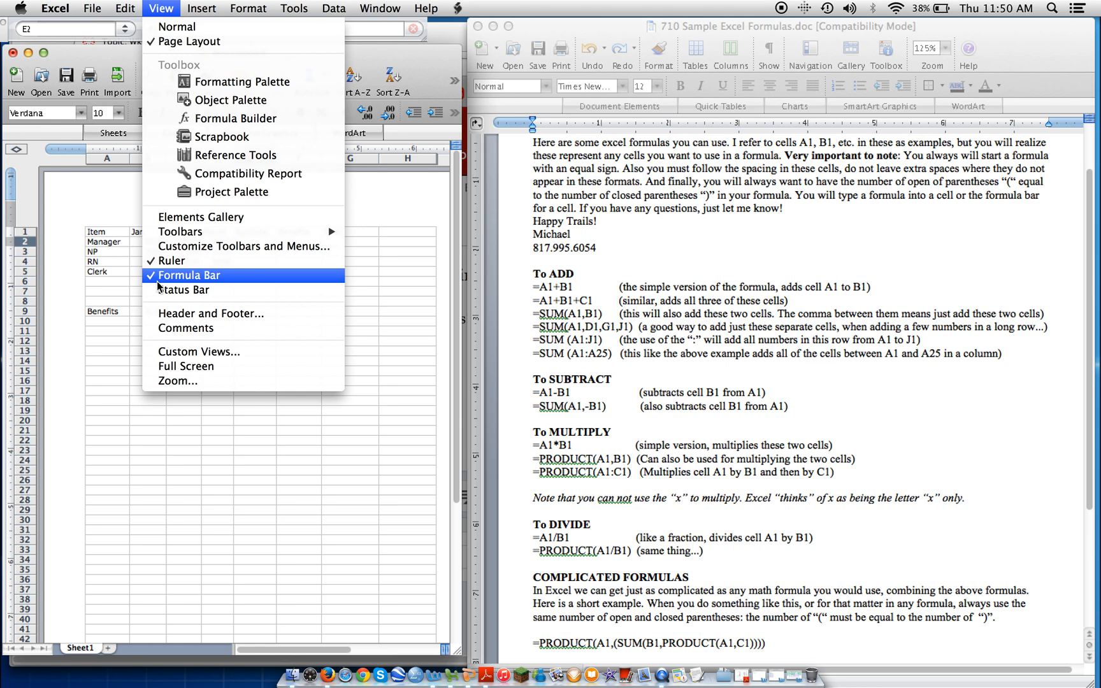
{"action": "left_click", "coordinate": [427, 276]}
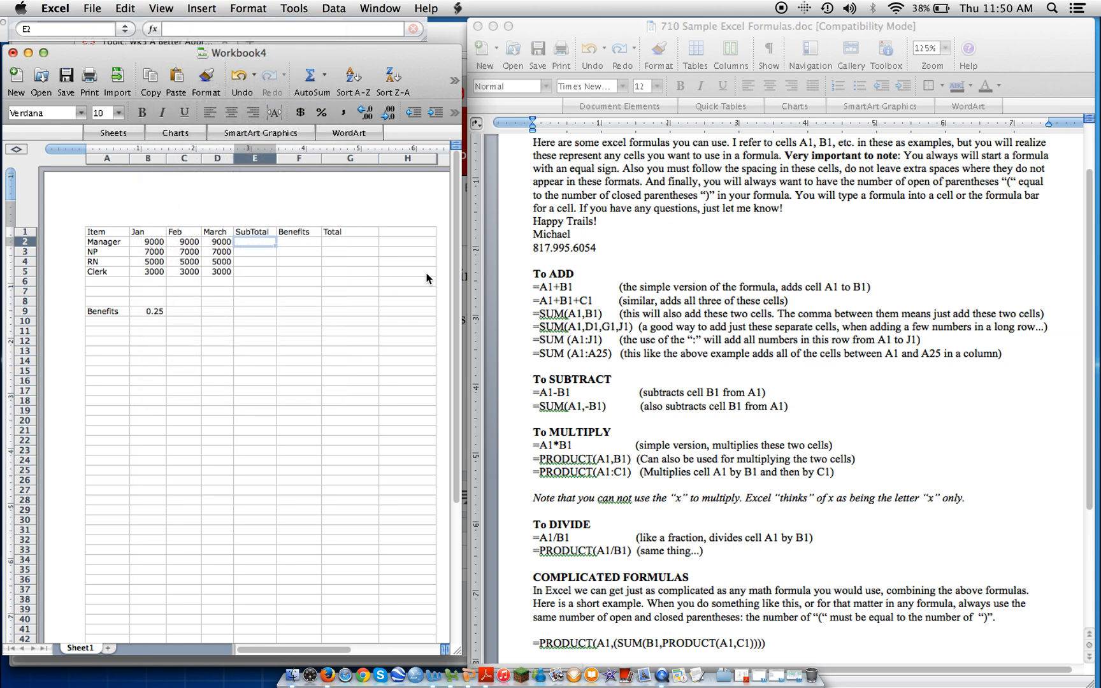
{"action": "left_click", "coordinate": [173, 32]}
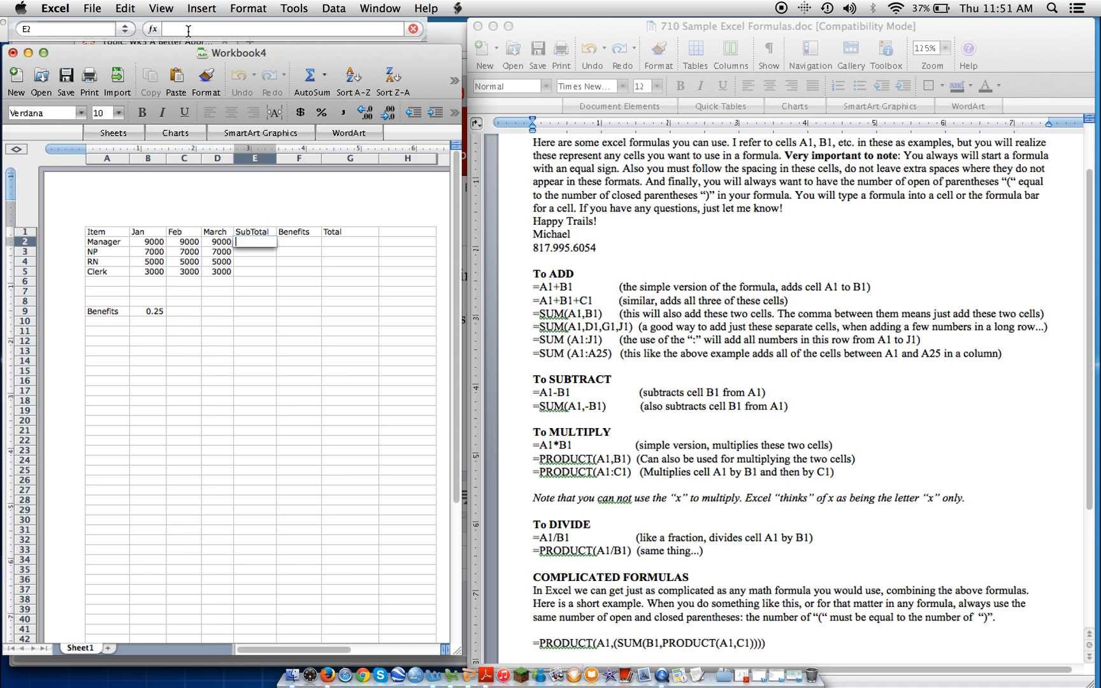
{"action": "type", "text": "SUM"}
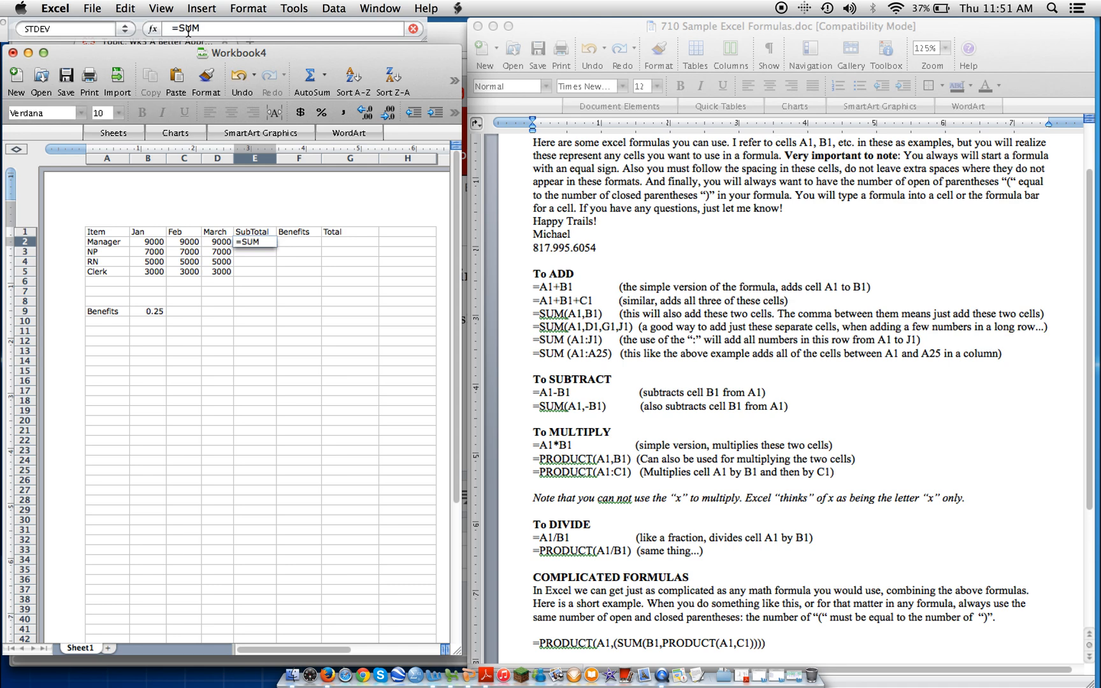
{"action": "type", "text": "("}
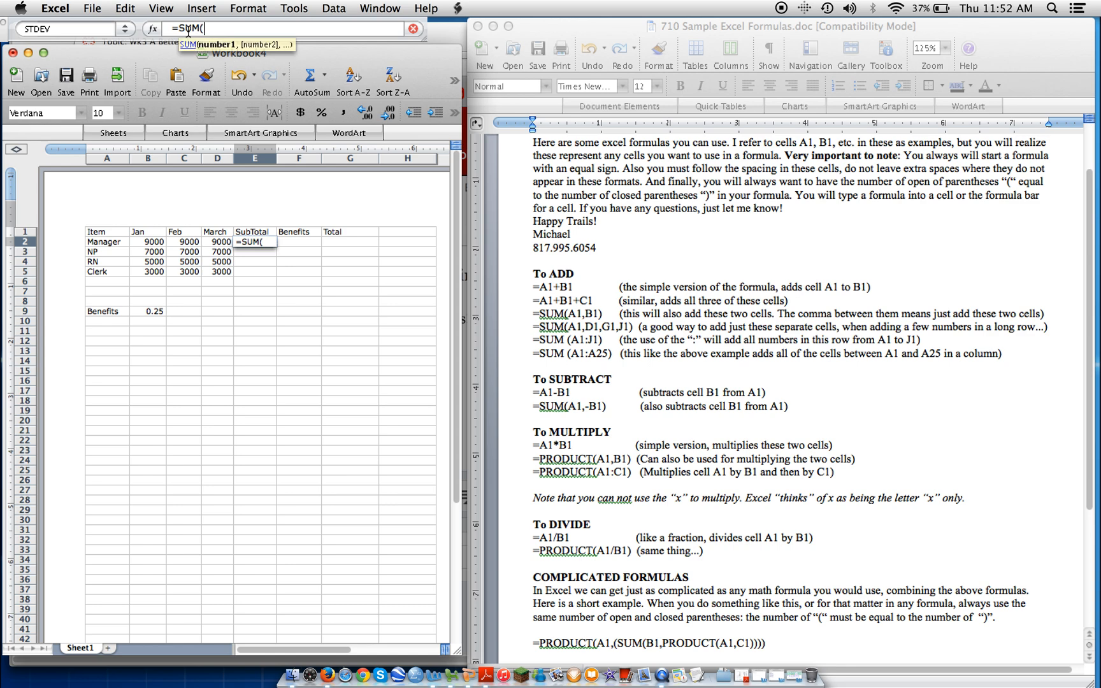
{"action": "type", "text": "B2:D2)"}
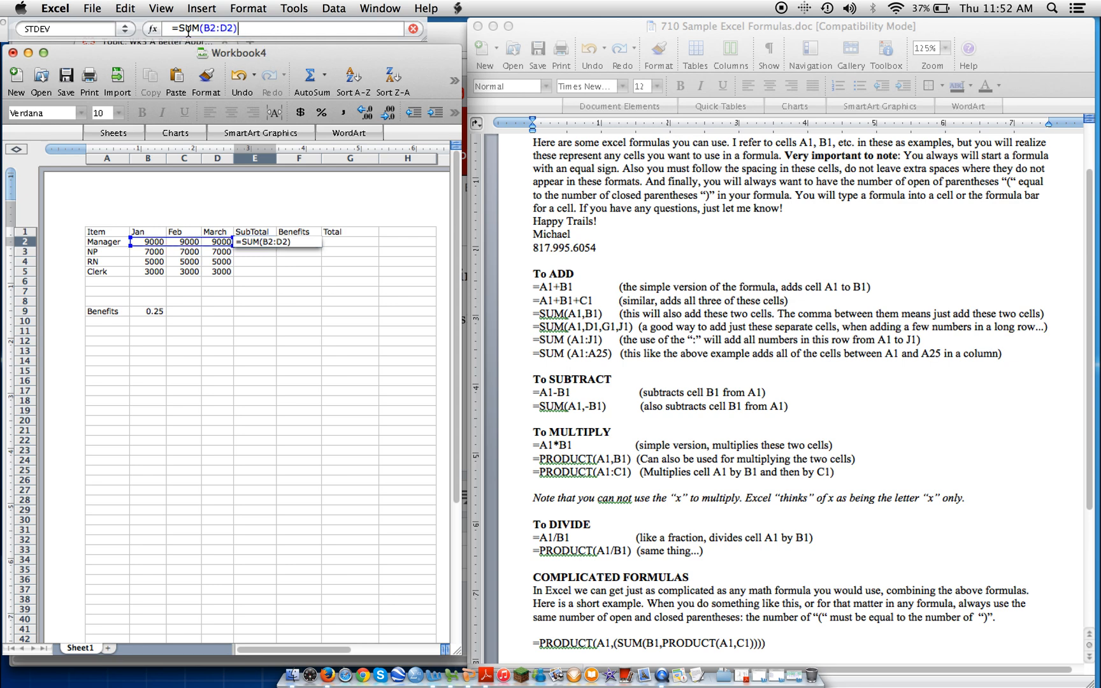
{"action": "key", "text": "Return"}
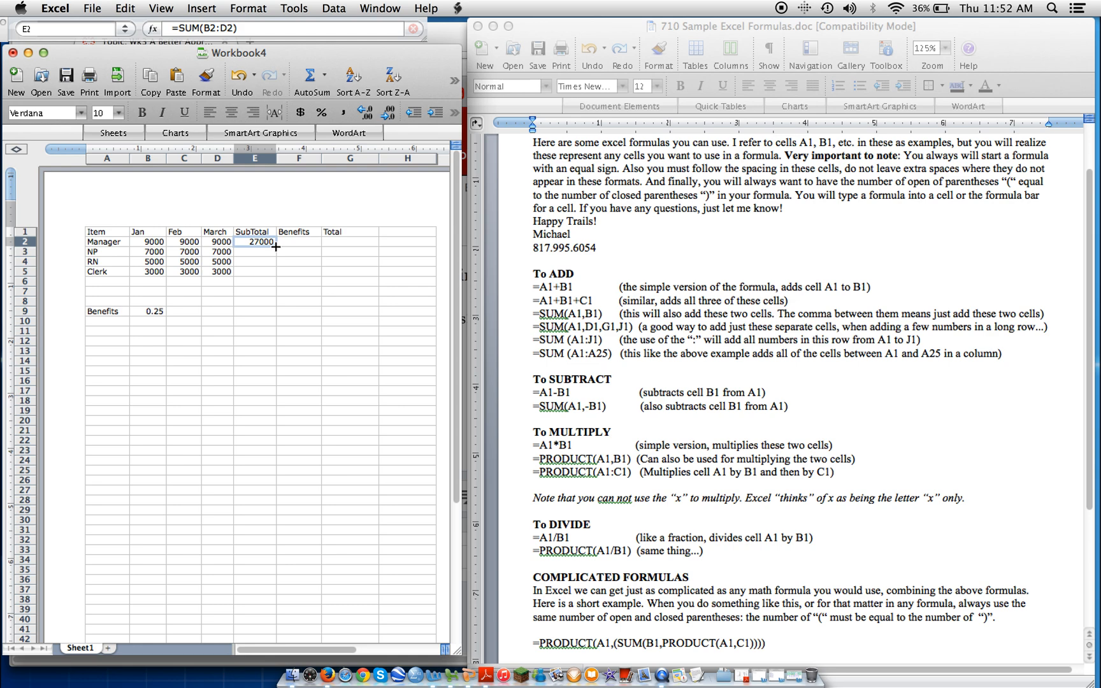
Fill the Manager's SubTotal formula down through the NP, RN and Clerk rows, E3 to E5.
{"action": "left_click_drag", "start_coordinate": [276, 247], "coordinate": [268, 272]}
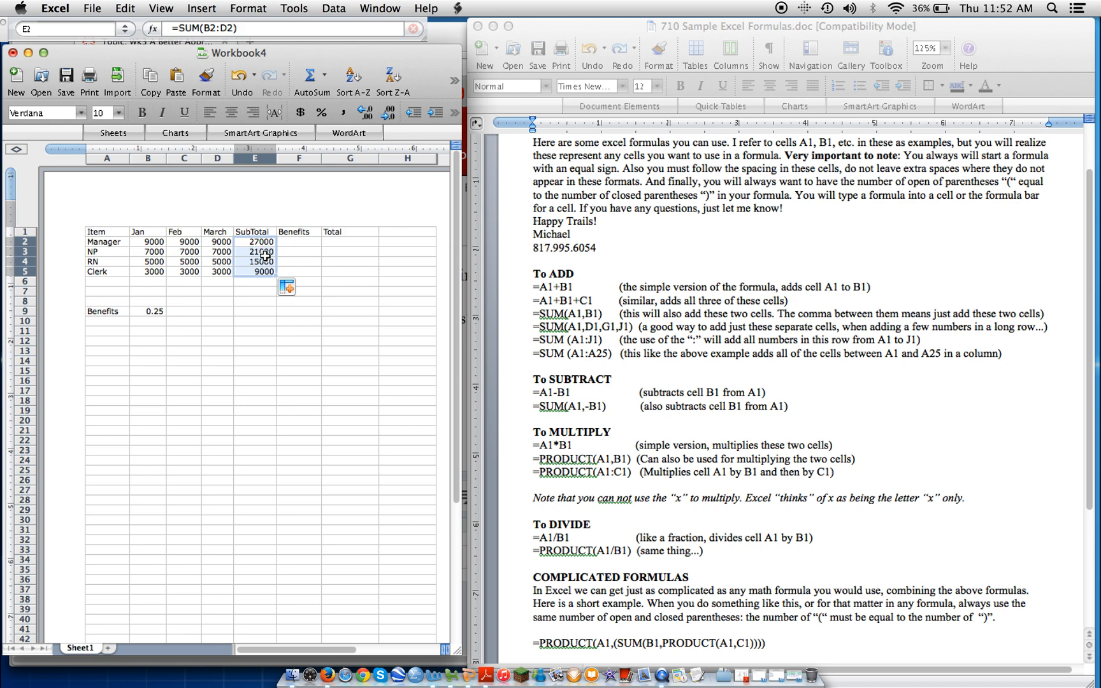
{"action": "left_click", "coordinate": [262, 297]}
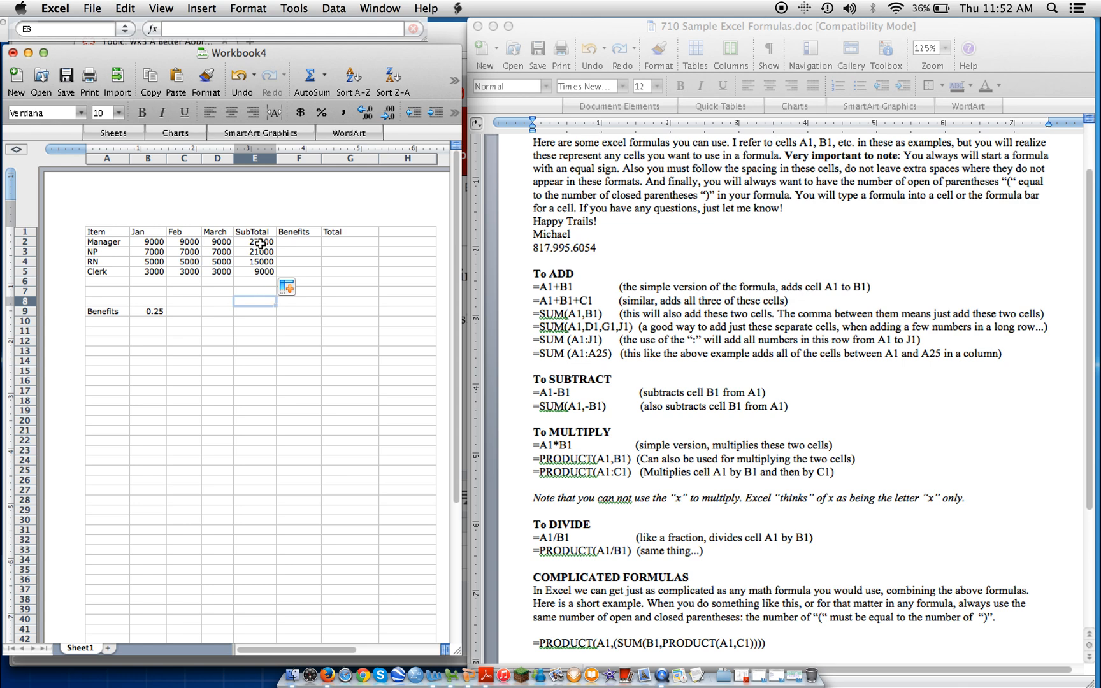
Examine the SubTotal formulas from the Manager row down to the Clerk row and compare the cell ranges they sum.
{"action": "left_click", "coordinate": [261, 242]}
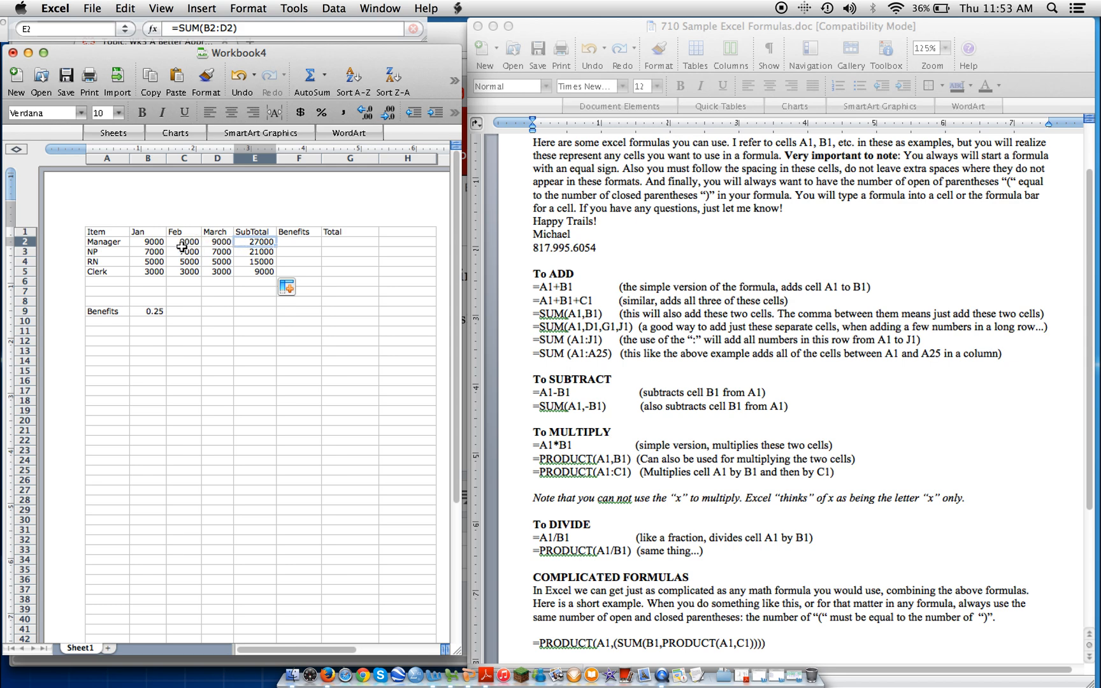
{"action": "left_click", "coordinate": [269, 253]}
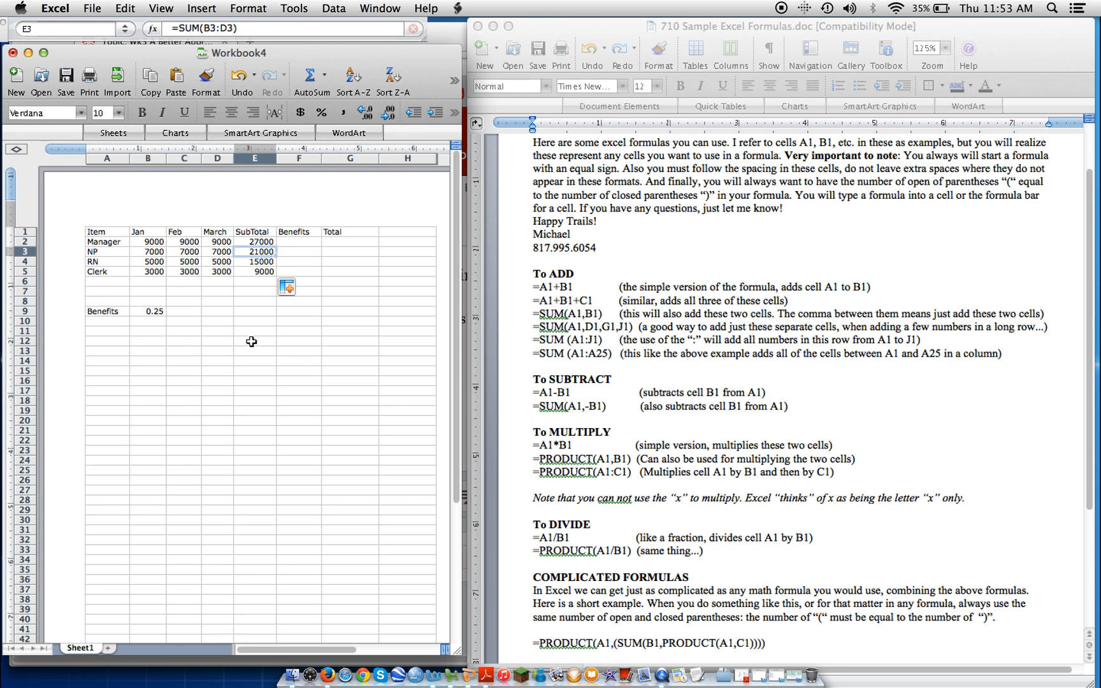
{"action": "left_click", "coordinate": [300, 261]}
{"action": "left_click", "coordinate": [266, 242]}
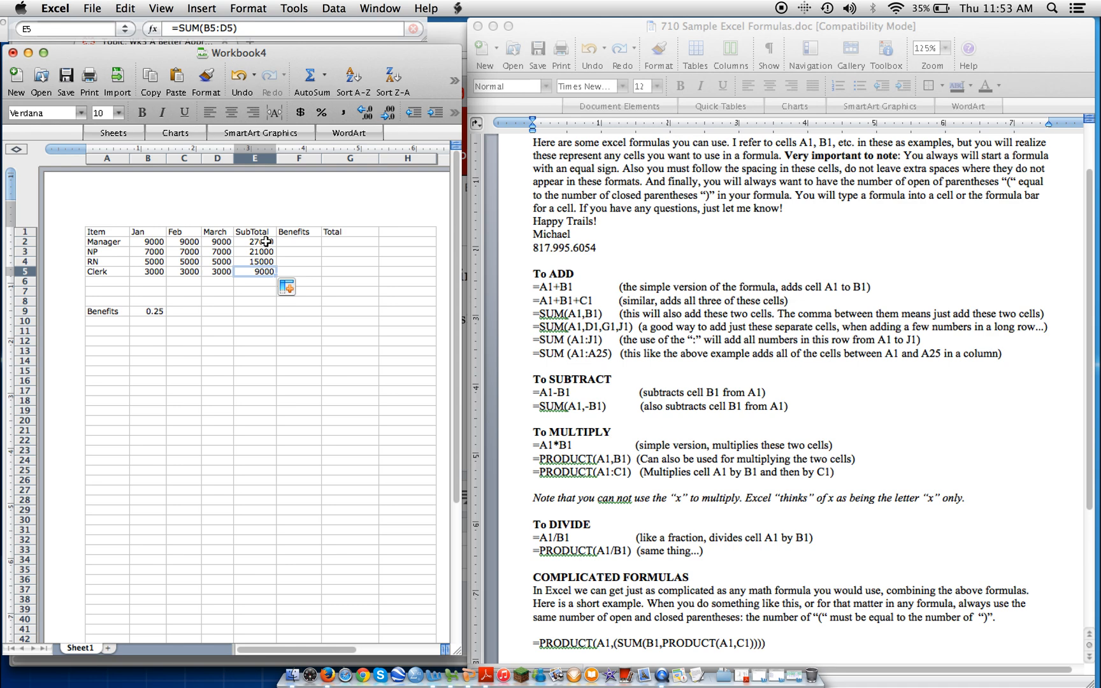
{"action": "key", "text": "Down"}
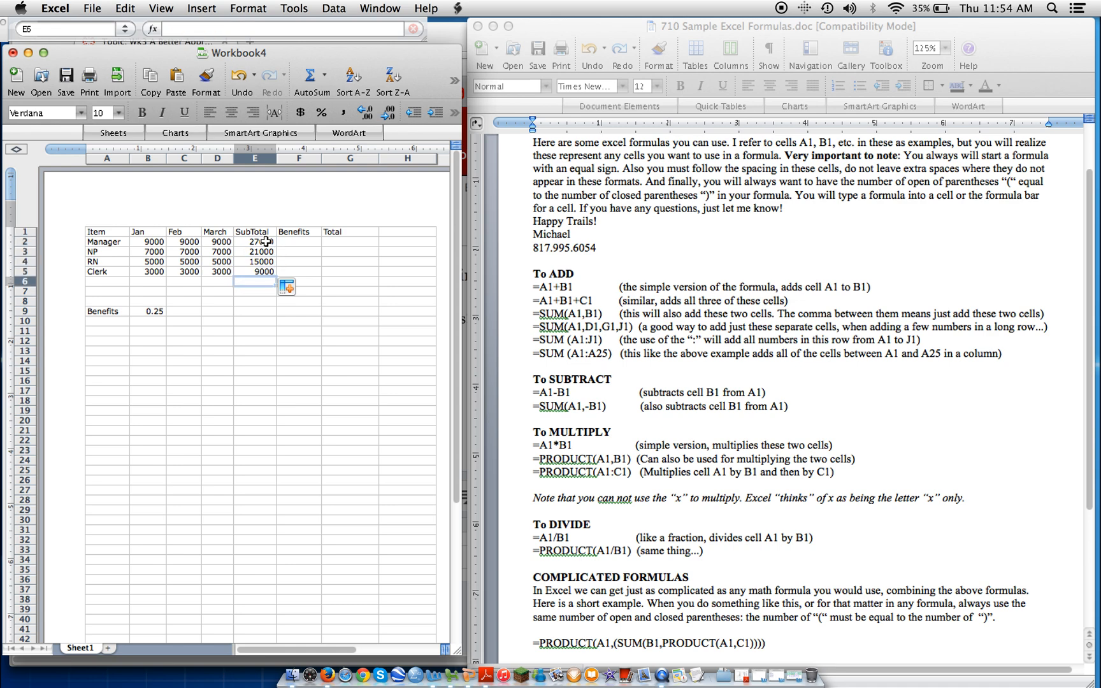
{"action": "key", "text": "Down"}
{"action": "key", "text": "Down"}
{"action": "key", "text": "Down"}
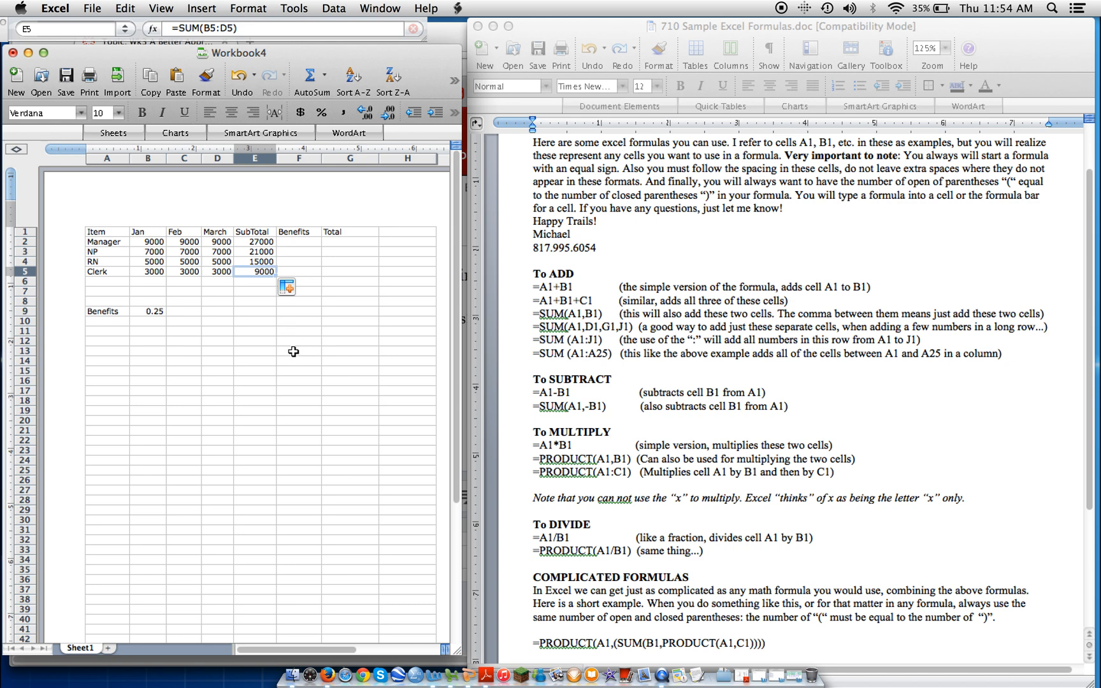
Set the Benefits rate in cell B9 to 0.30.
{"action": "left_click", "coordinate": [300, 242]}
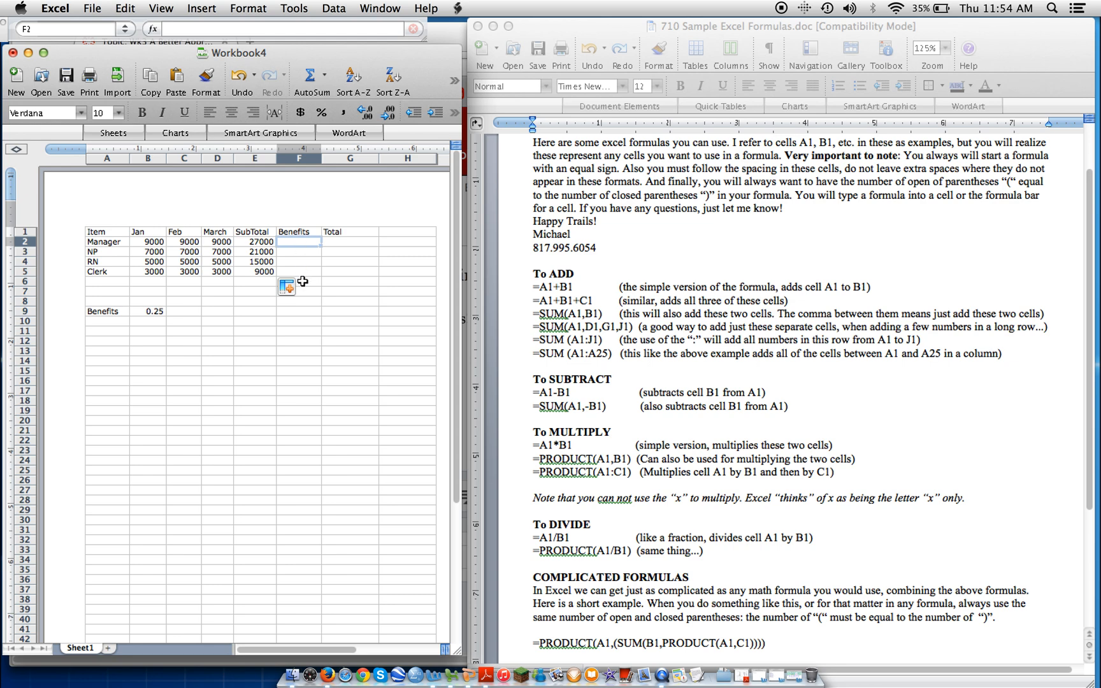
{"action": "left_click", "coordinate": [146, 312]}
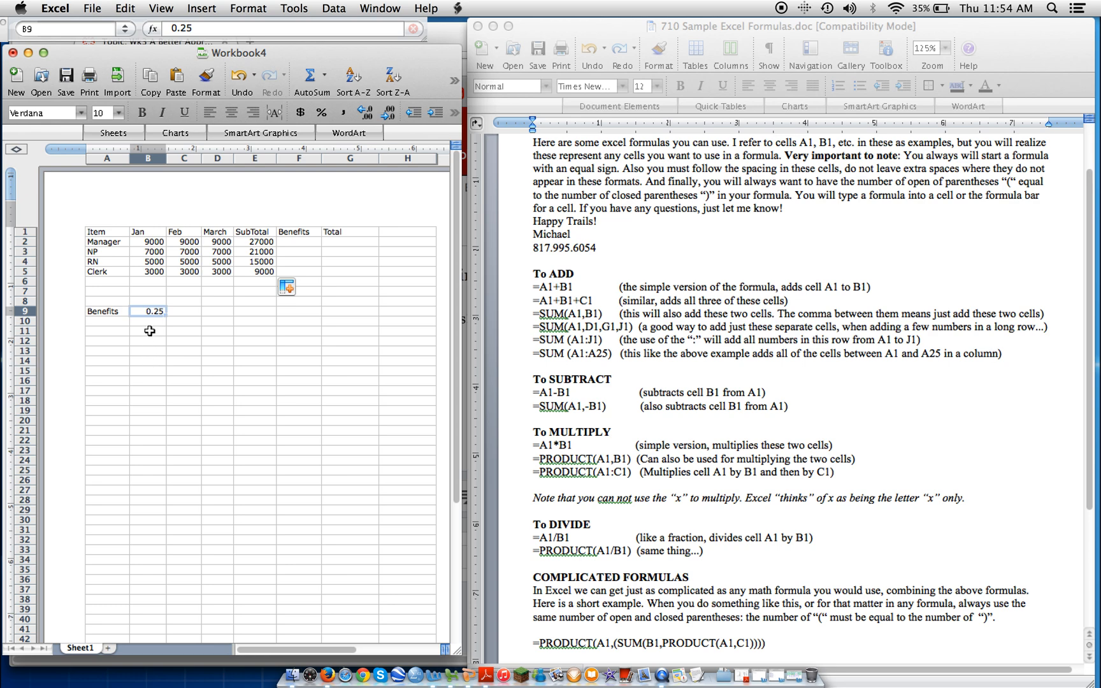
{"action": "double_click", "coordinate": [145, 311]}
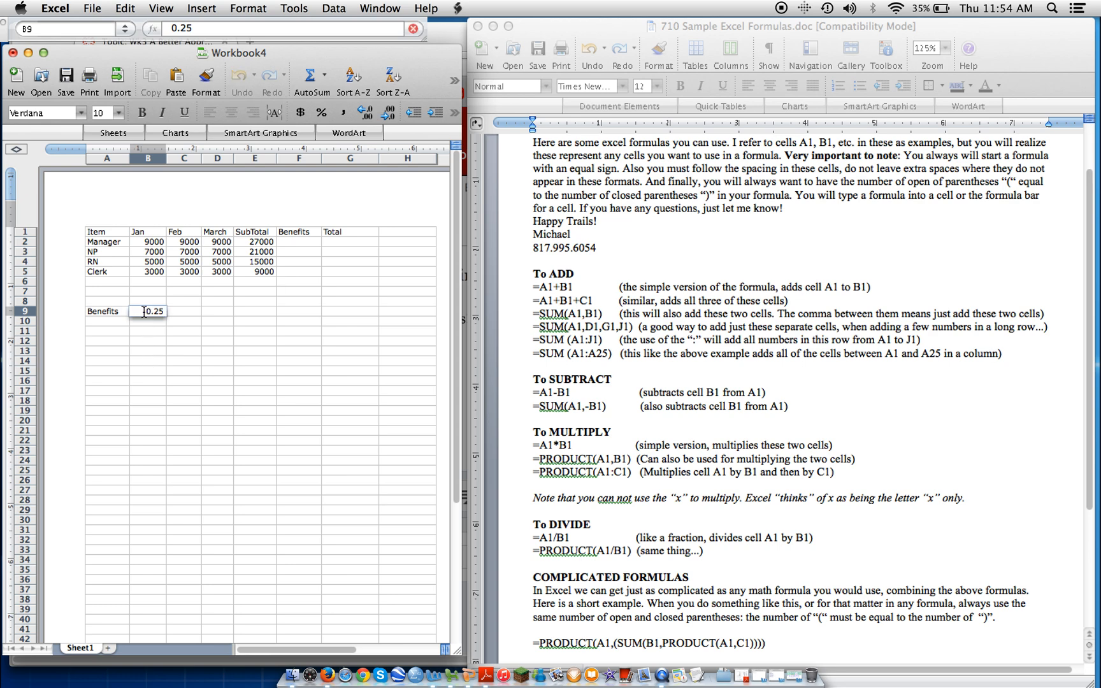
{"action": "key", "text": "BackSpace"}
{"action": "key", "text": "BackSpace"}
{"action": "type", "text": "30"}
{"action": "left_click", "coordinate": [176, 326]}
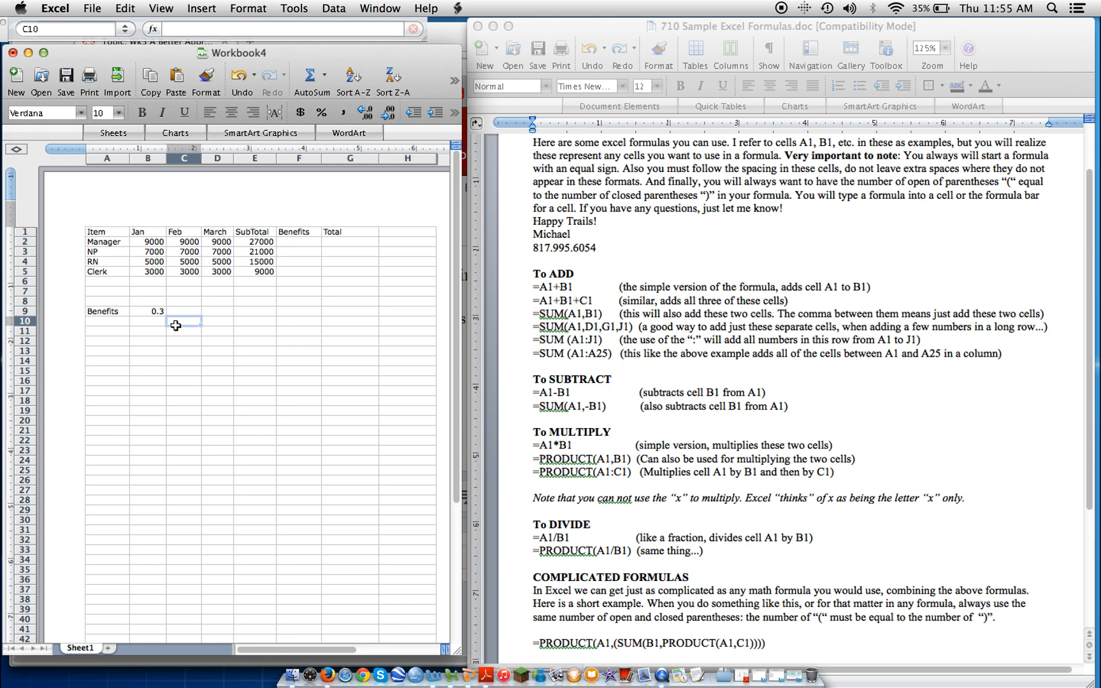
{"action": "key", "text": "Up"}
{"action": "key", "text": "Left"}
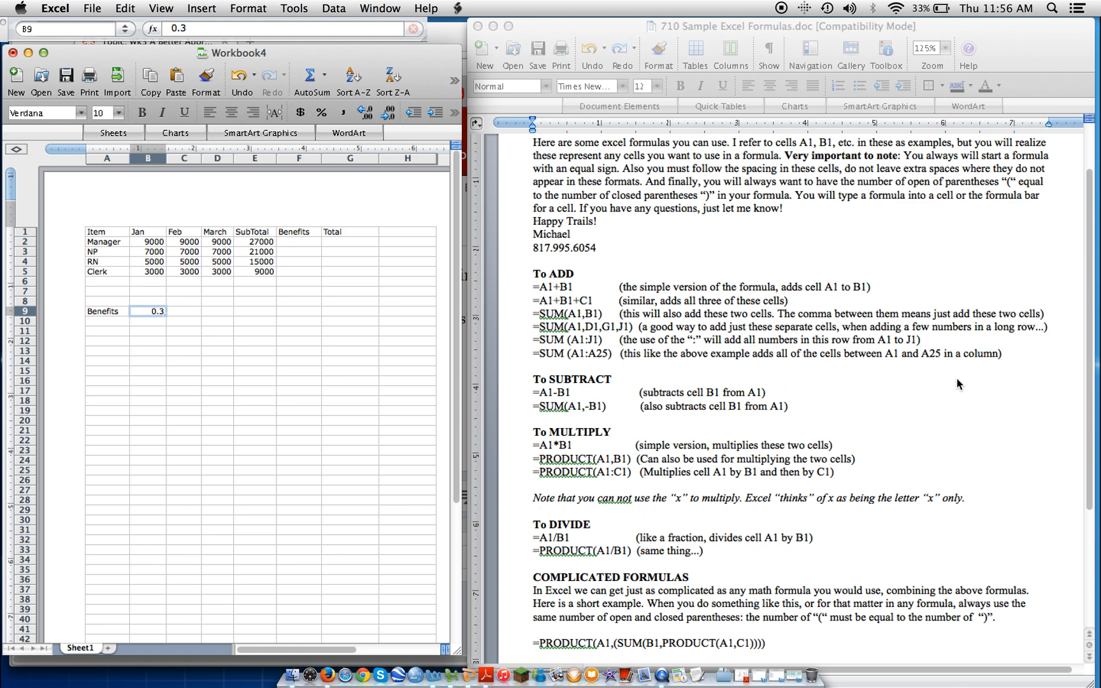
Enter the formula =E2*B9 in the Manager row's Benefits cell, F2.
{"action": "left_click", "coordinate": [1090, 395]}
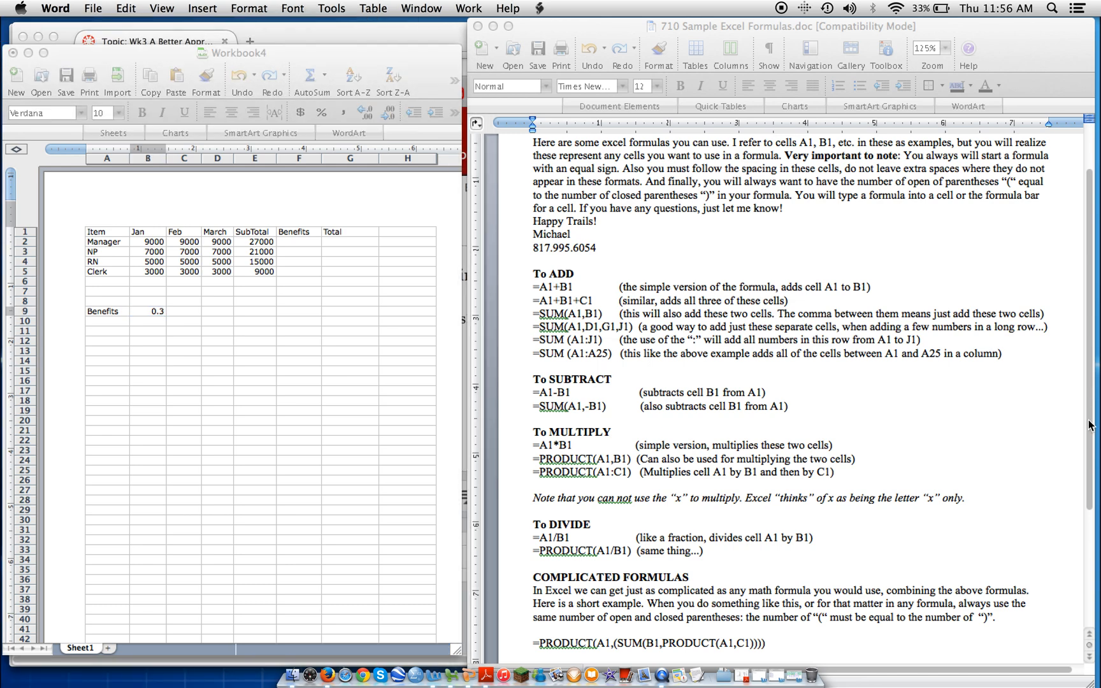
{"action": "scroll", "coordinate": [1090, 430], "scroll_direction": "down", "scroll_amount": 3}
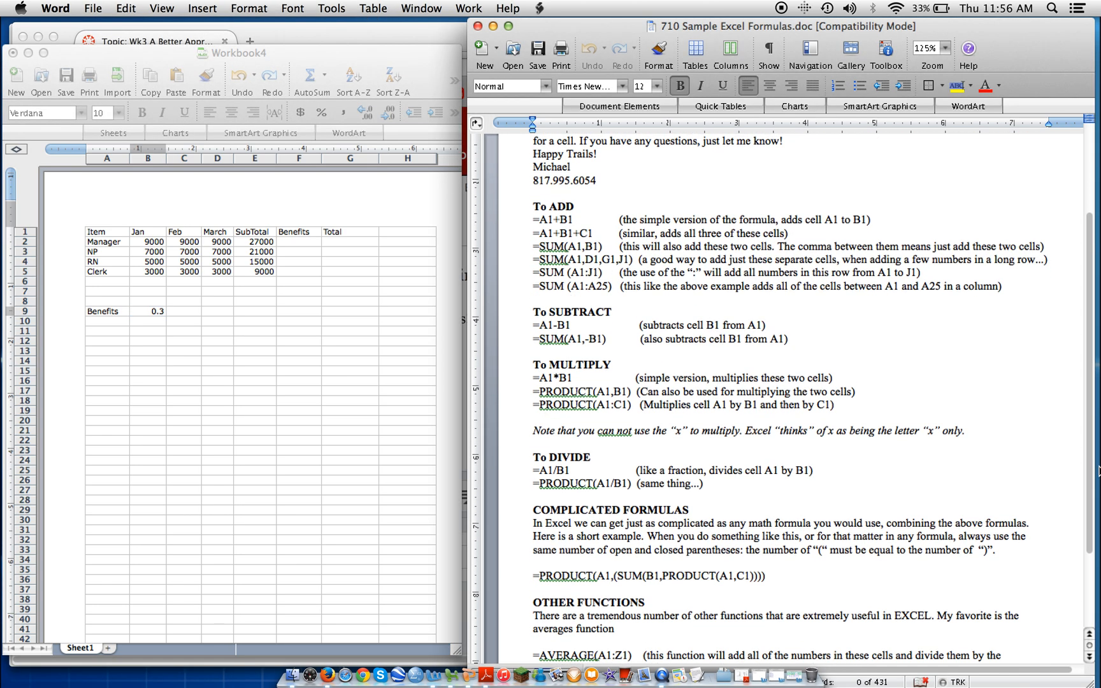
{"action": "left_click", "coordinate": [300, 244]}
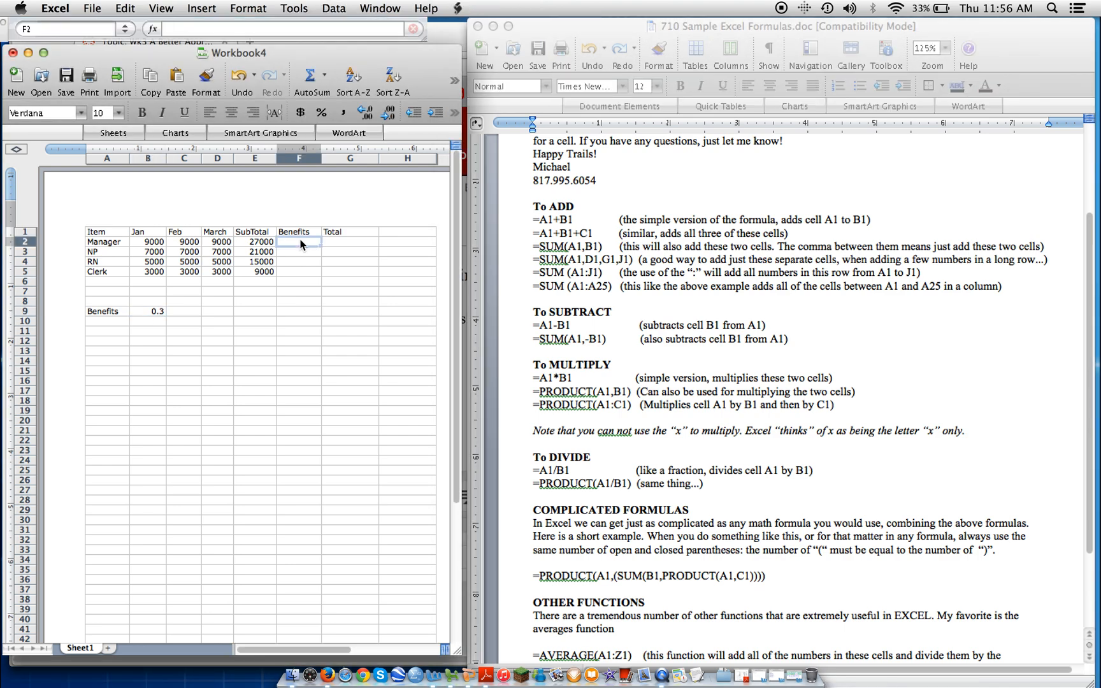
{"action": "left_click", "coordinate": [261, 242]}
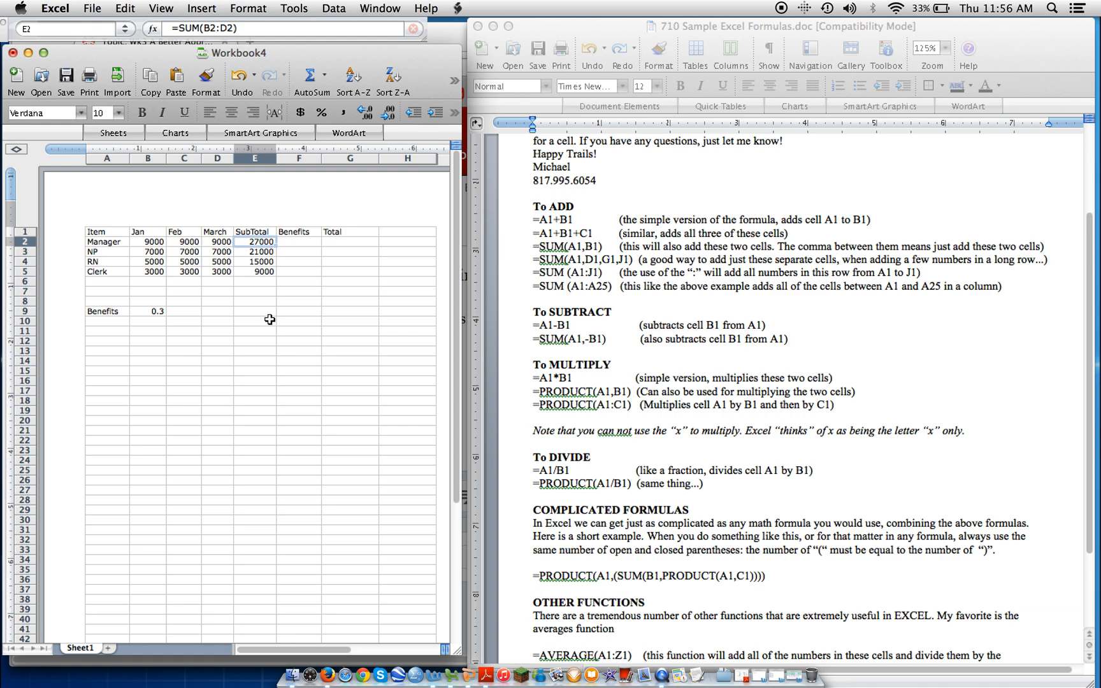
{"action": "left_click", "coordinate": [296, 240]}
{"action": "left_click", "coordinate": [199, 30]}
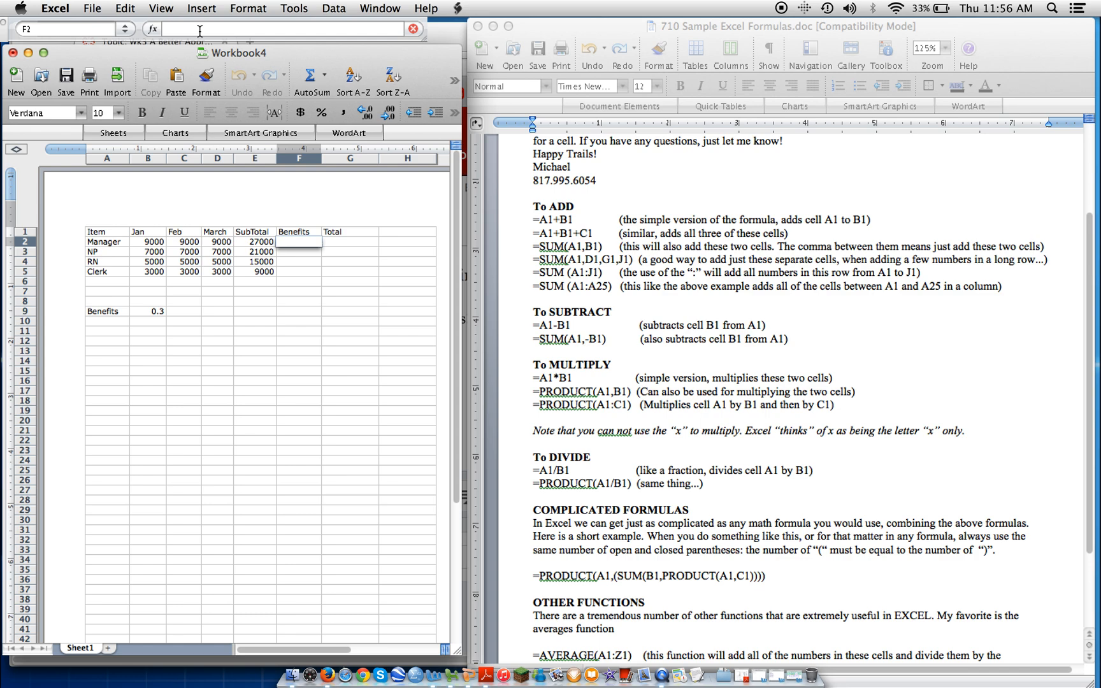
{"action": "type", "text": "="}
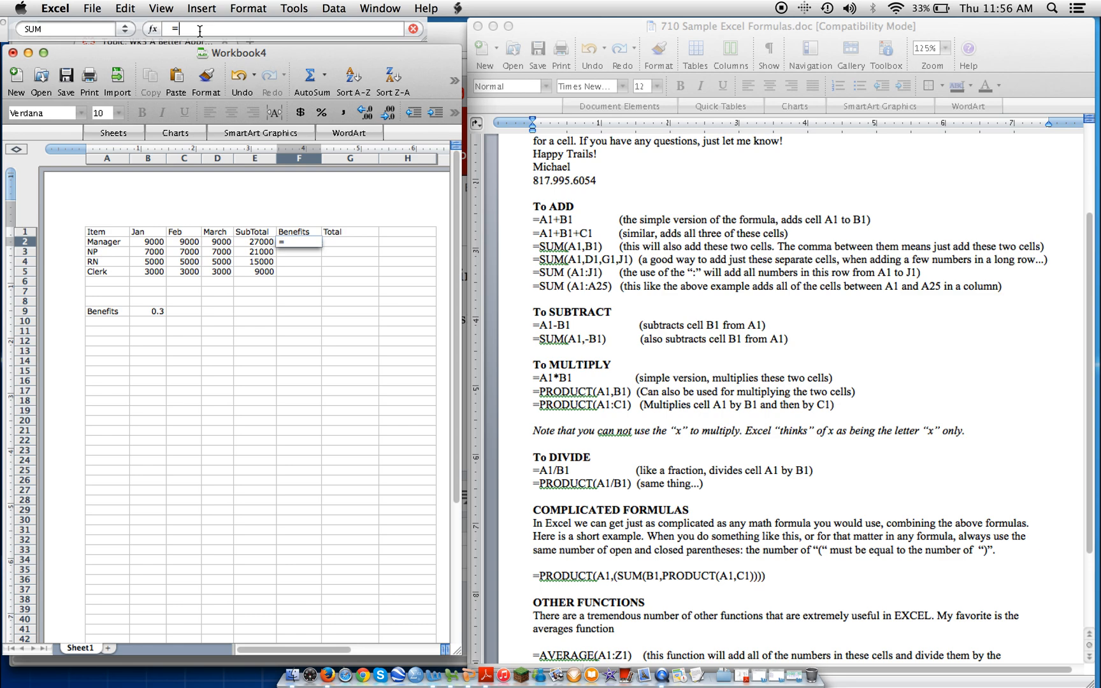
{"action": "type", "text": "E2*B9"}
{"action": "key", "text": "Return"}
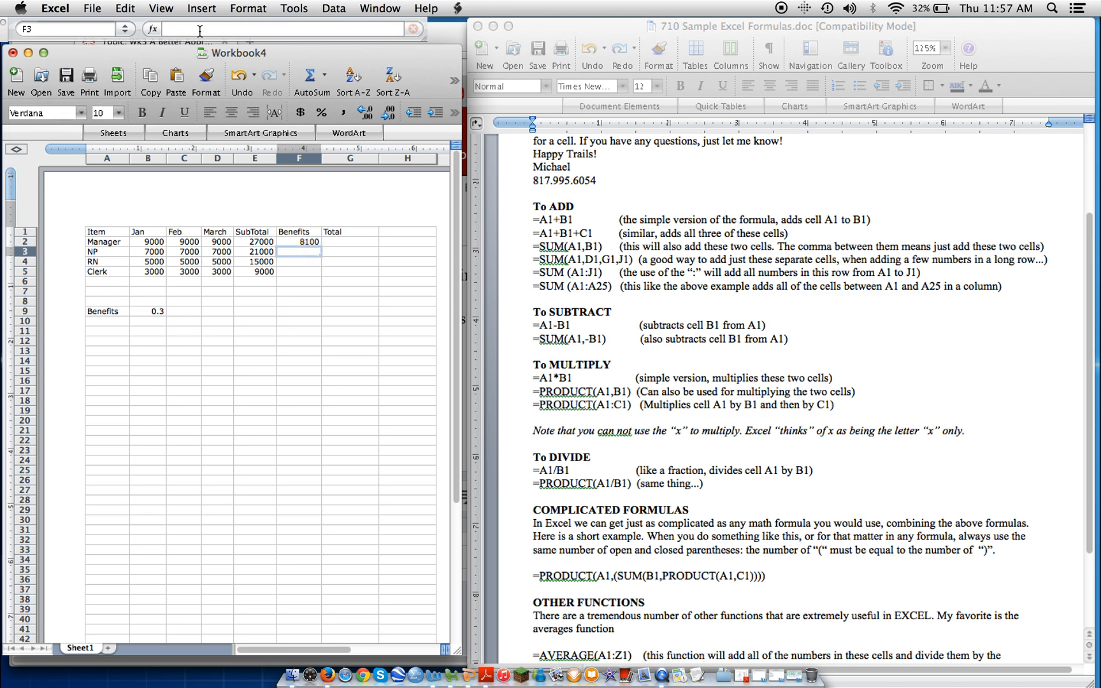
Fill the Manager's Benefits formula down to the NP row and compare the cell references used in F2 and F3.
{"action": "key", "text": "Up"}
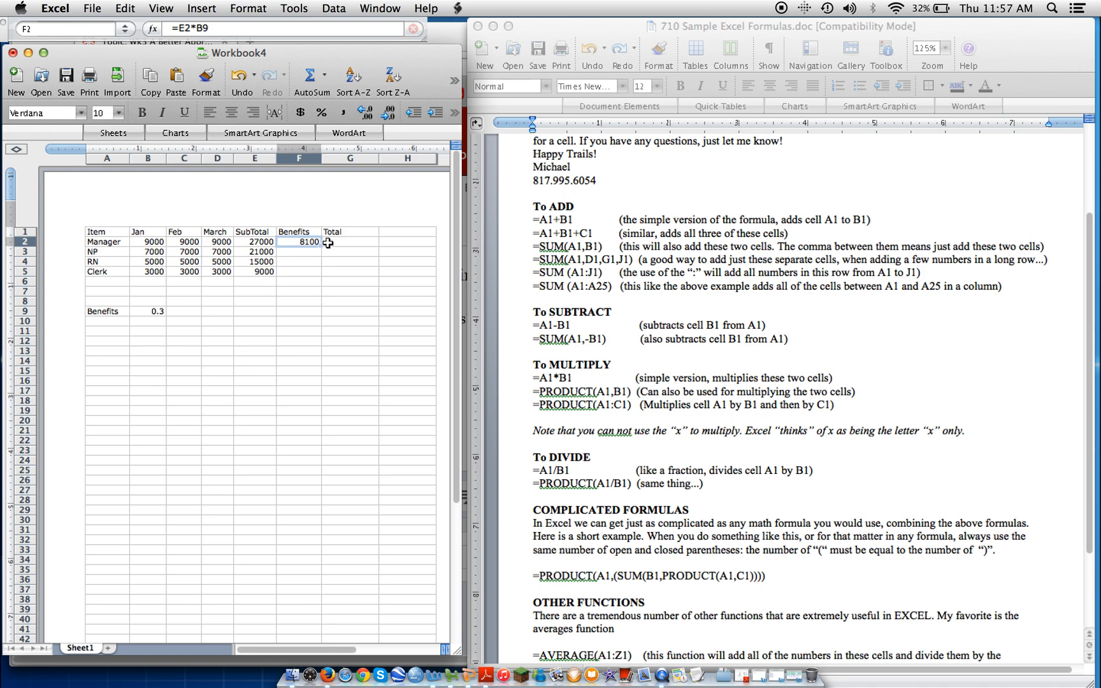
{"action": "left_click_drag", "start_coordinate": [320, 245], "coordinate": [321, 256]}
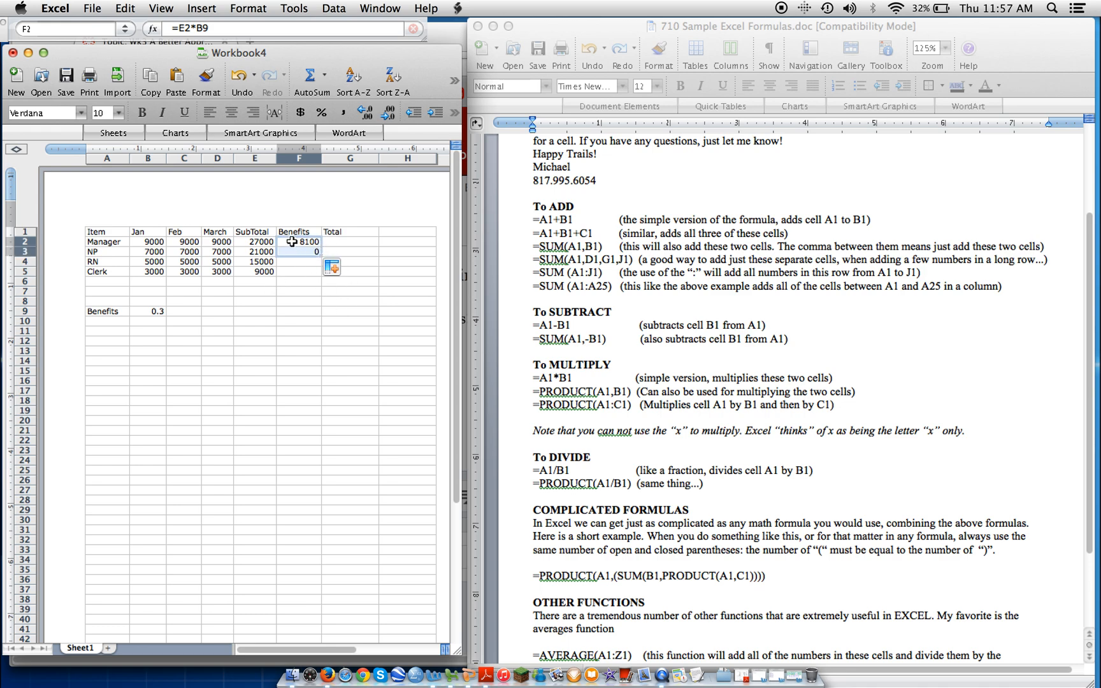
{"action": "left_click", "coordinate": [307, 253]}
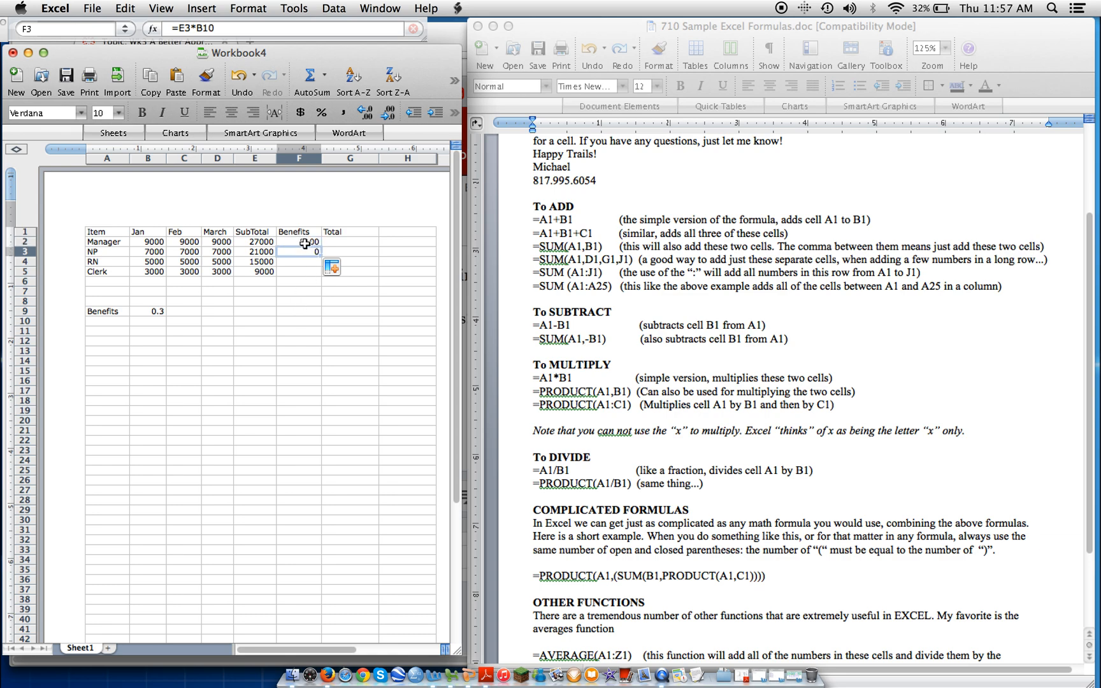
{"action": "left_click", "coordinate": [305, 243]}
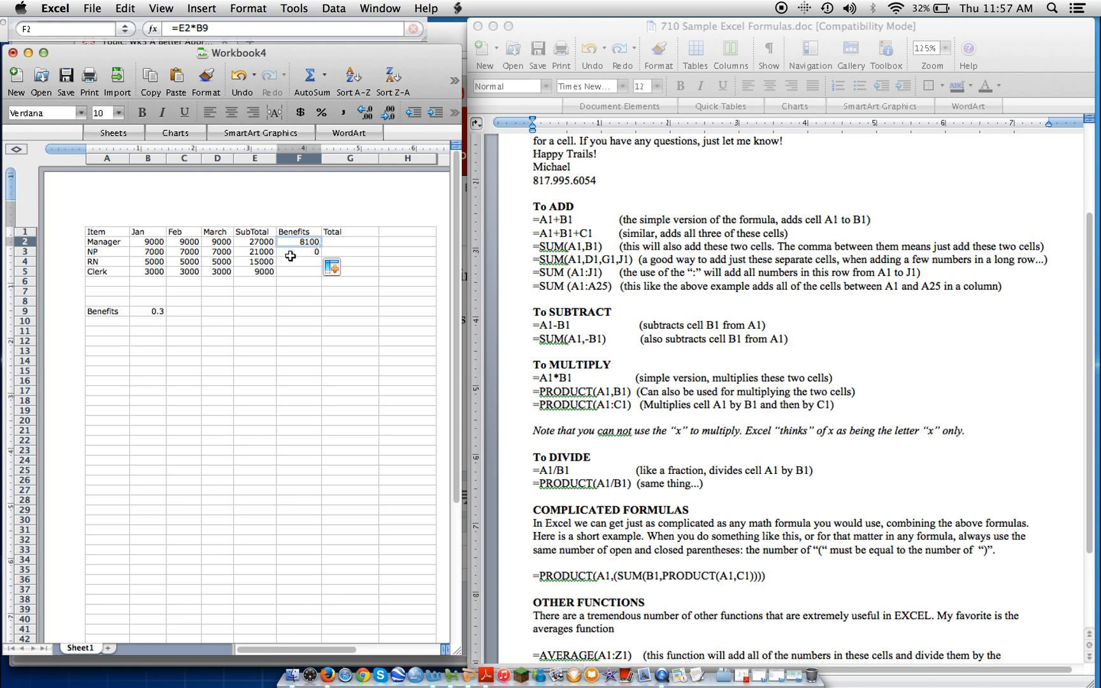
{"action": "left_click", "coordinate": [316, 251]}
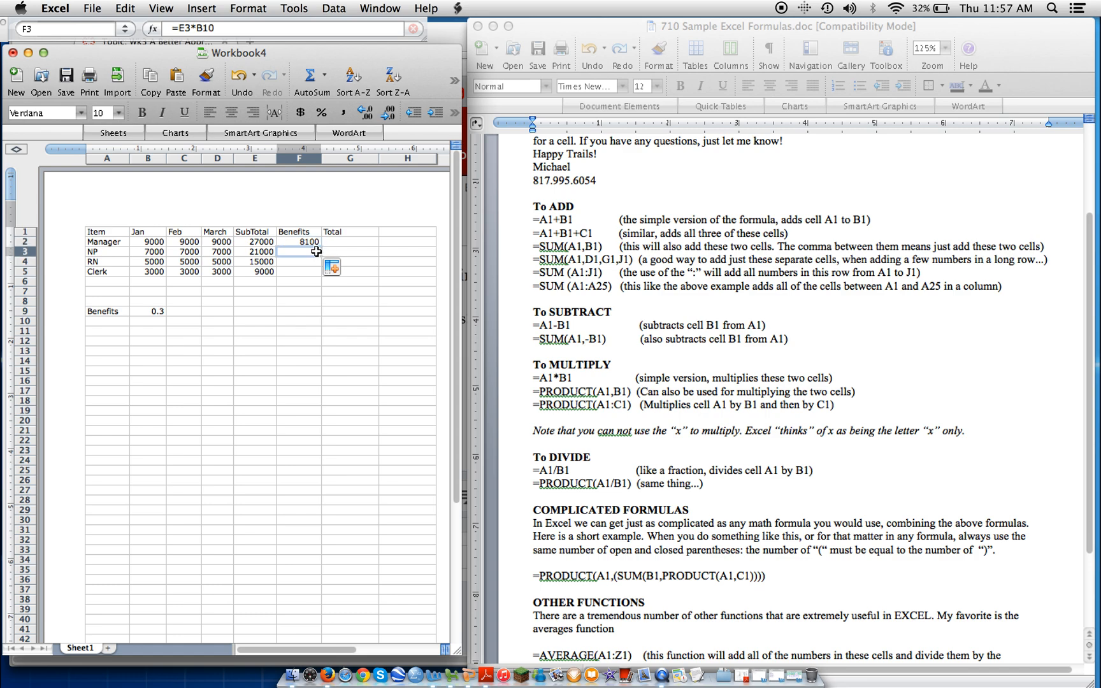
{"action": "left_click", "coordinate": [155, 325]}
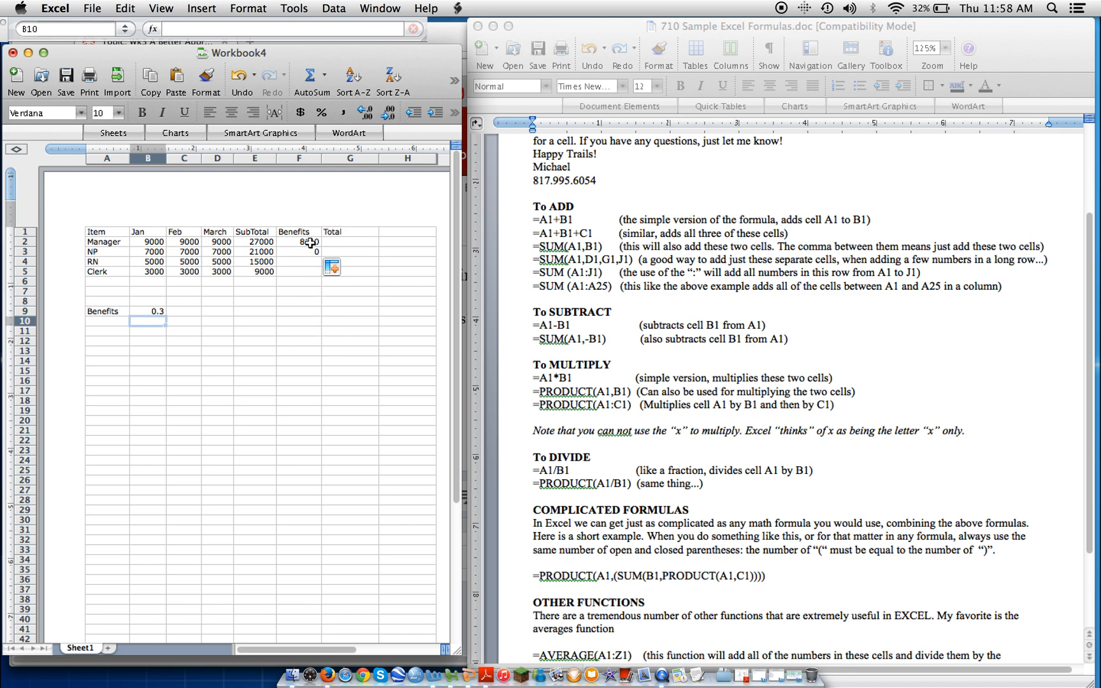
{"action": "left_click", "coordinate": [150, 310]}
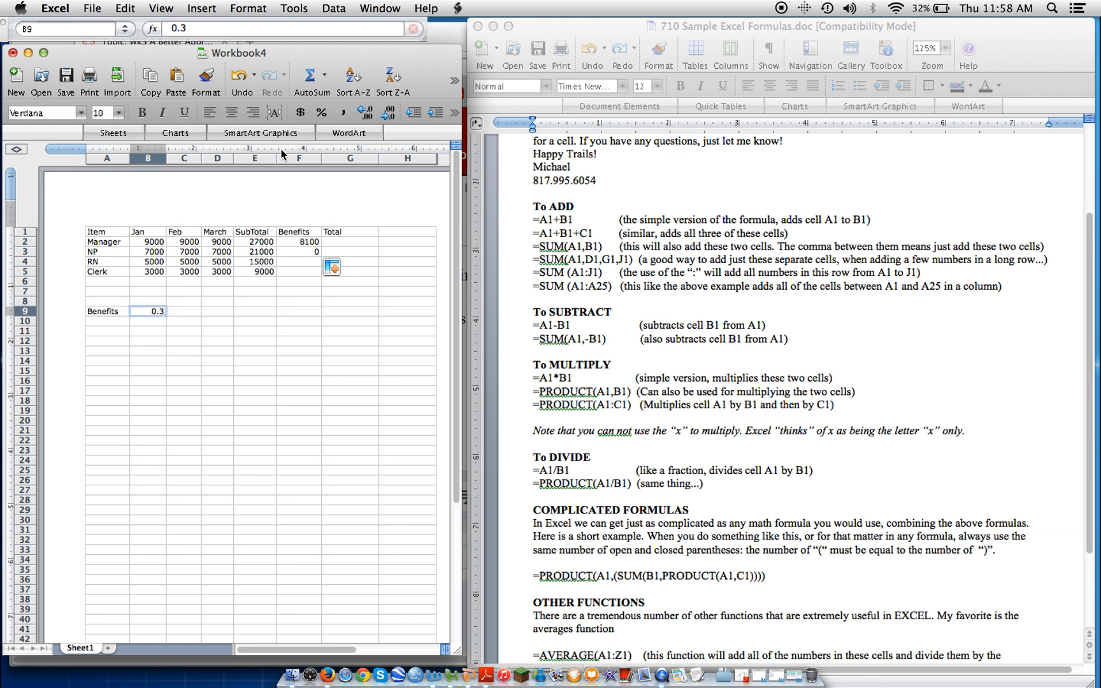
{"action": "left_click", "coordinate": [313, 243]}
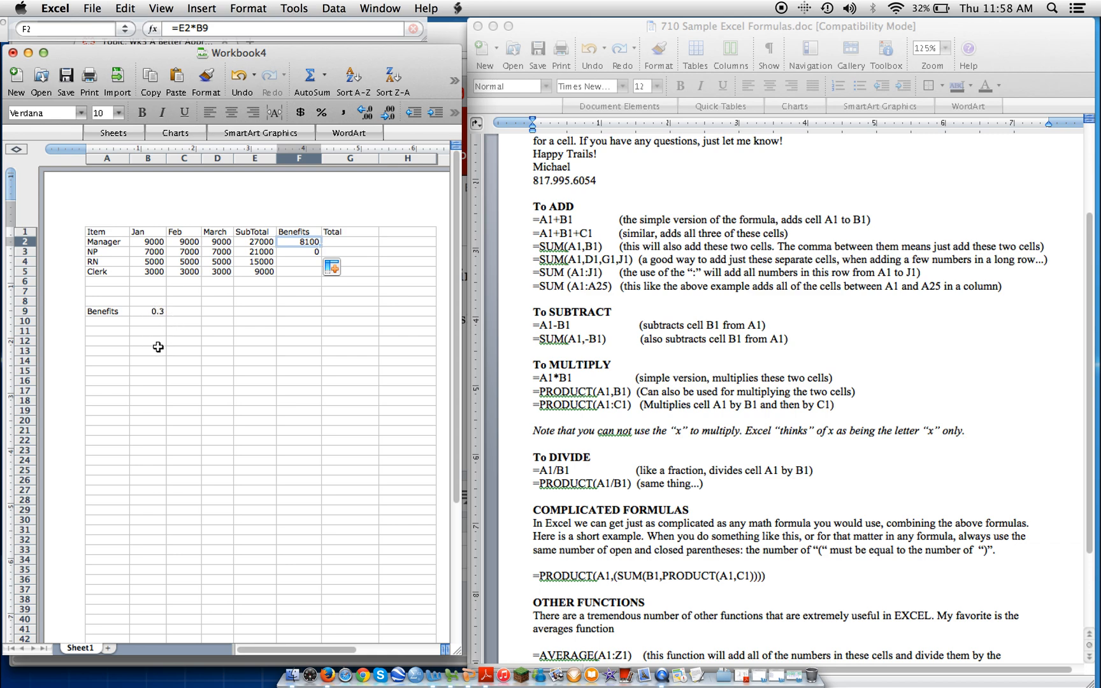
Make the Benefits rate an absolute reference in the Manager's Benefits formula, so F2 reads =E2*$B$9.
{"action": "left_click", "coordinate": [198, 31]}
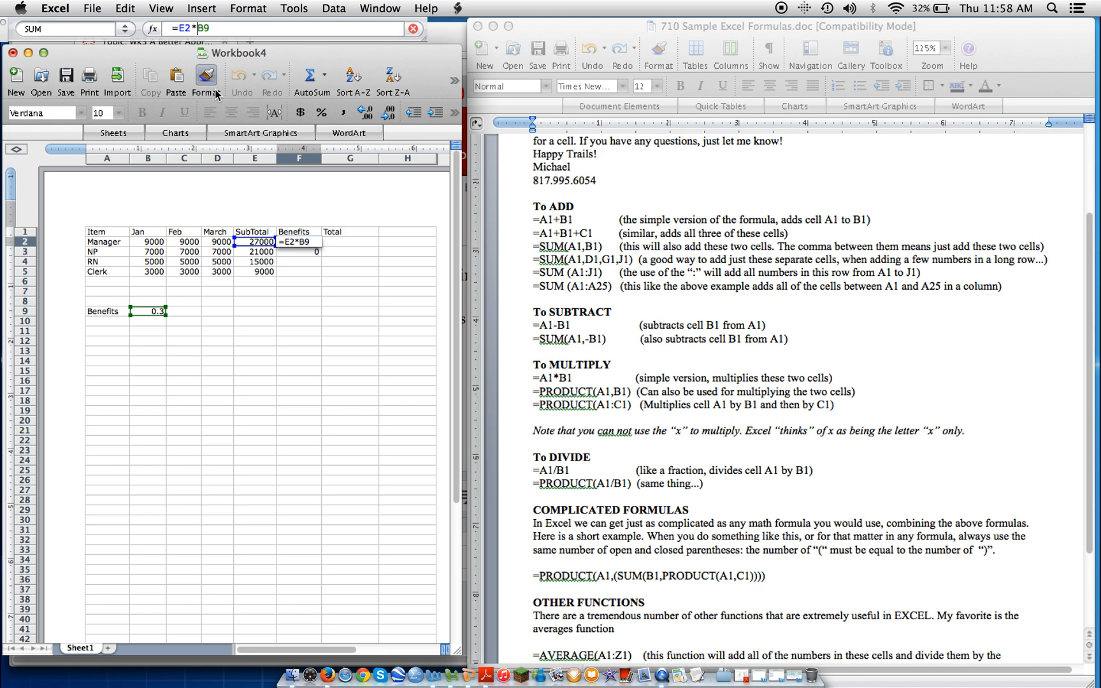
{"action": "type", "text": "$"}
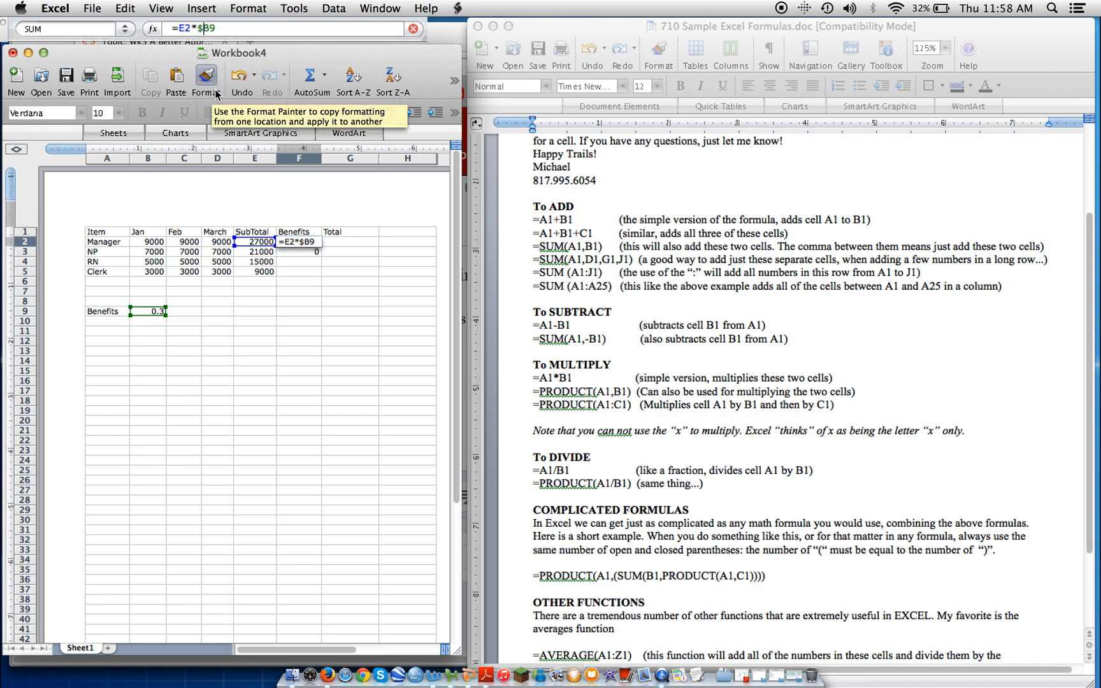
{"action": "key", "text": "Right"}
{"action": "type", "text": "$"}
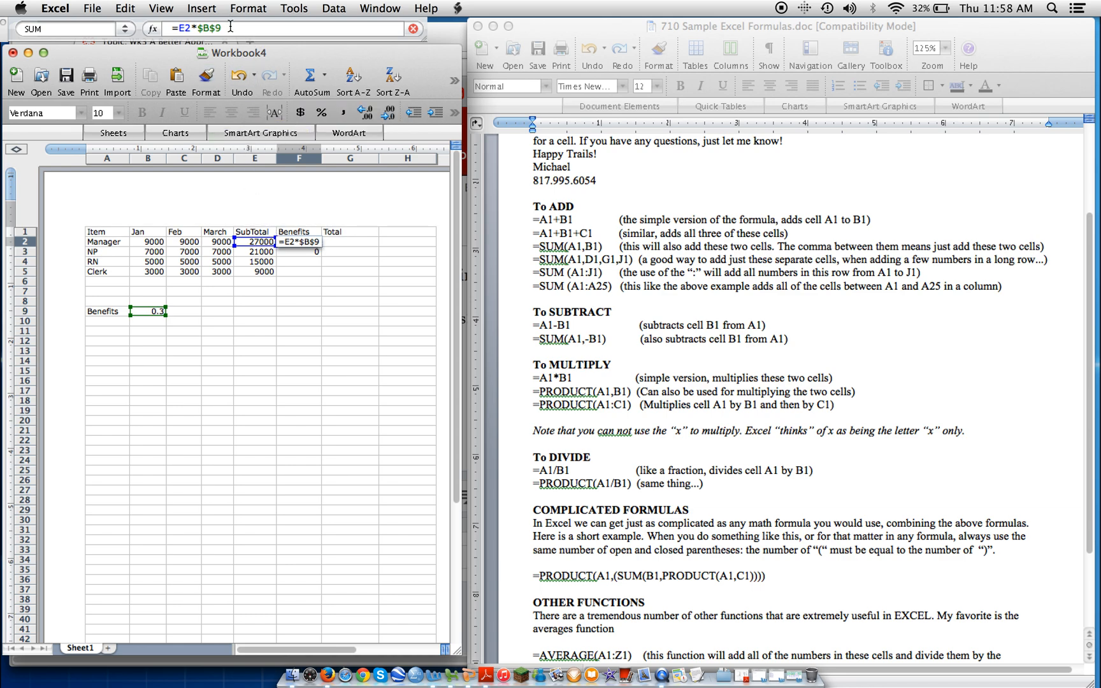
{"action": "key", "text": "Return"}
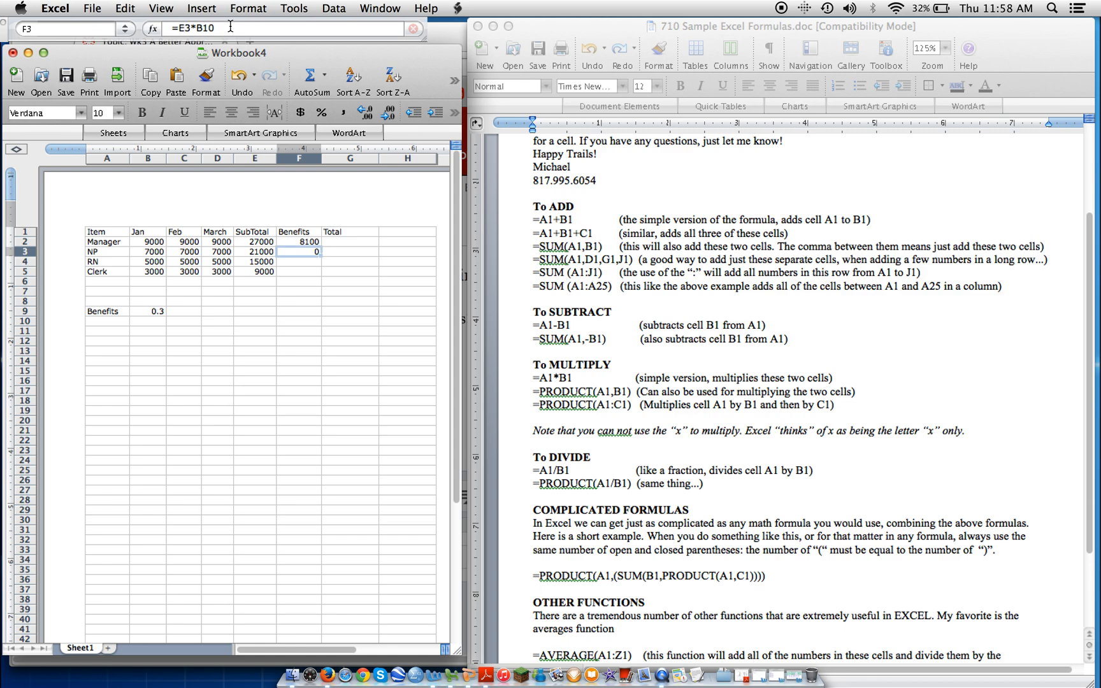
Copy the absolute-reference Benefits formula from F2 into the NP row and compare the references in F3 and F2.
{"action": "key", "text": "Up"}
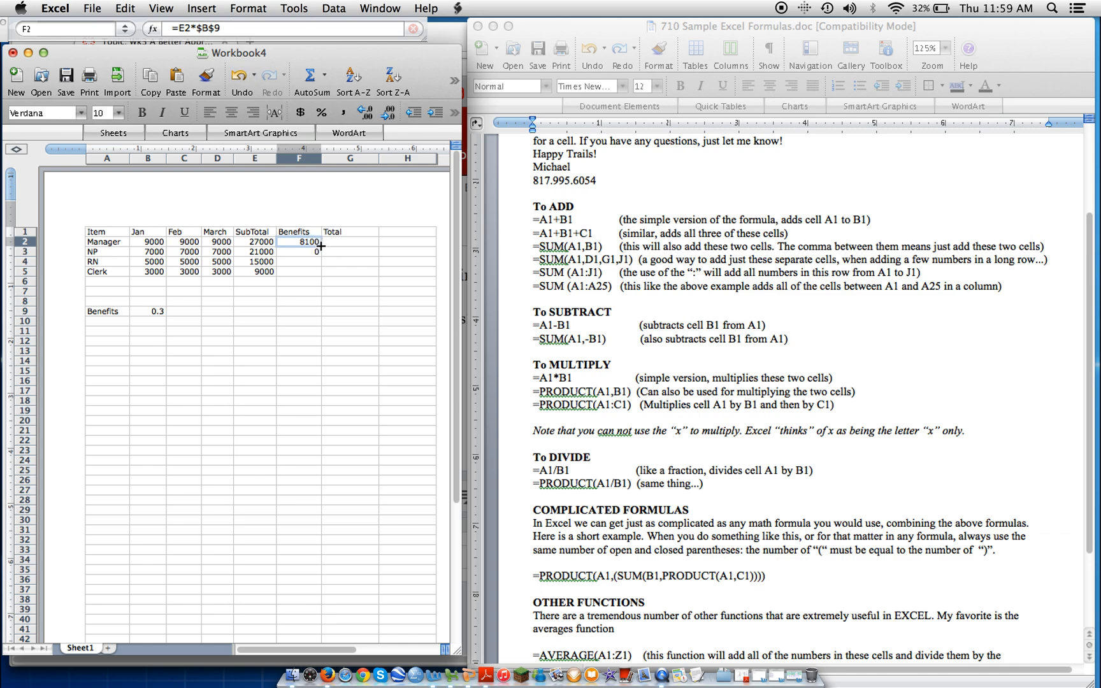
{"action": "left_click_drag", "start_coordinate": [320, 245], "coordinate": [317, 257]}
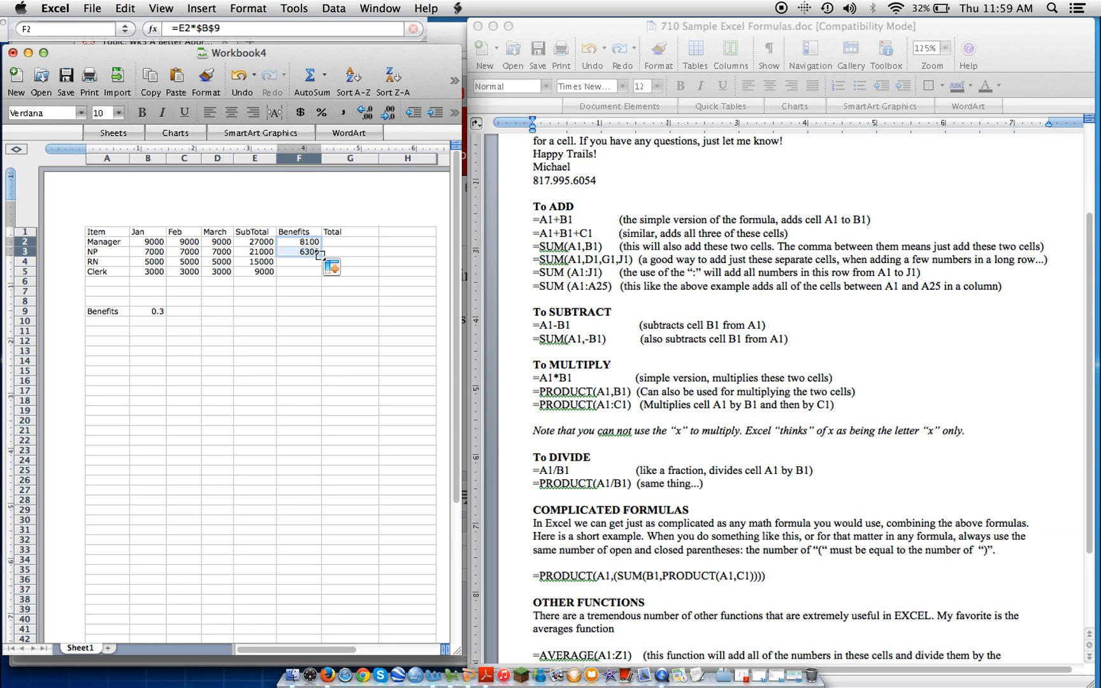
{"action": "left_click", "coordinate": [311, 251]}
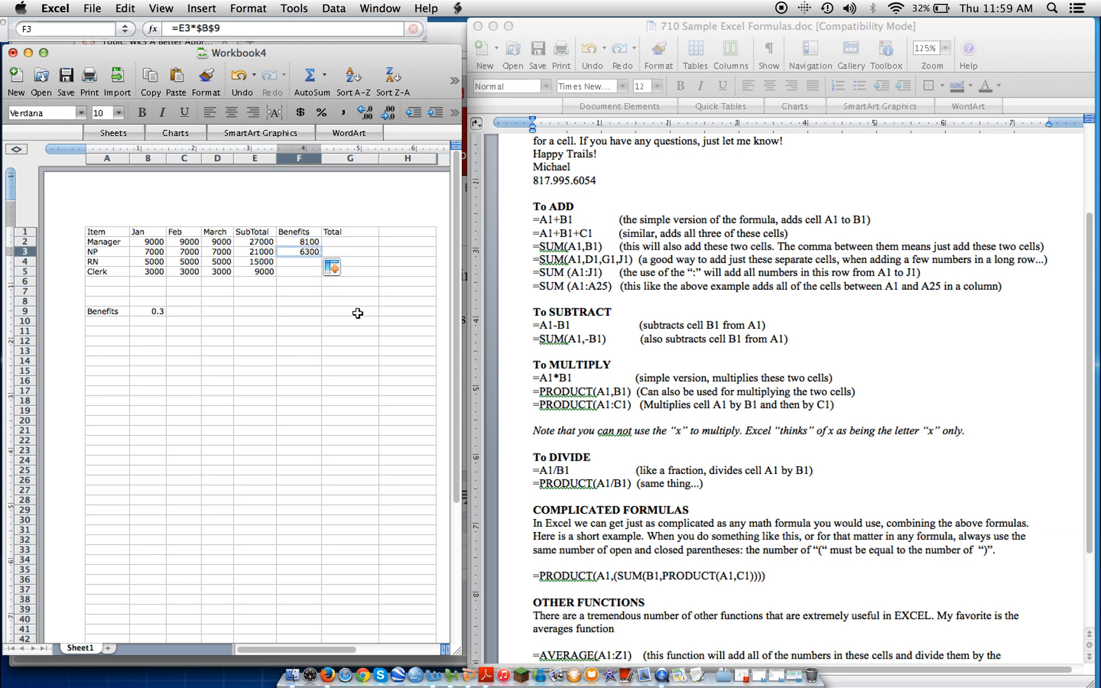
{"action": "left_click", "coordinate": [311, 242]}
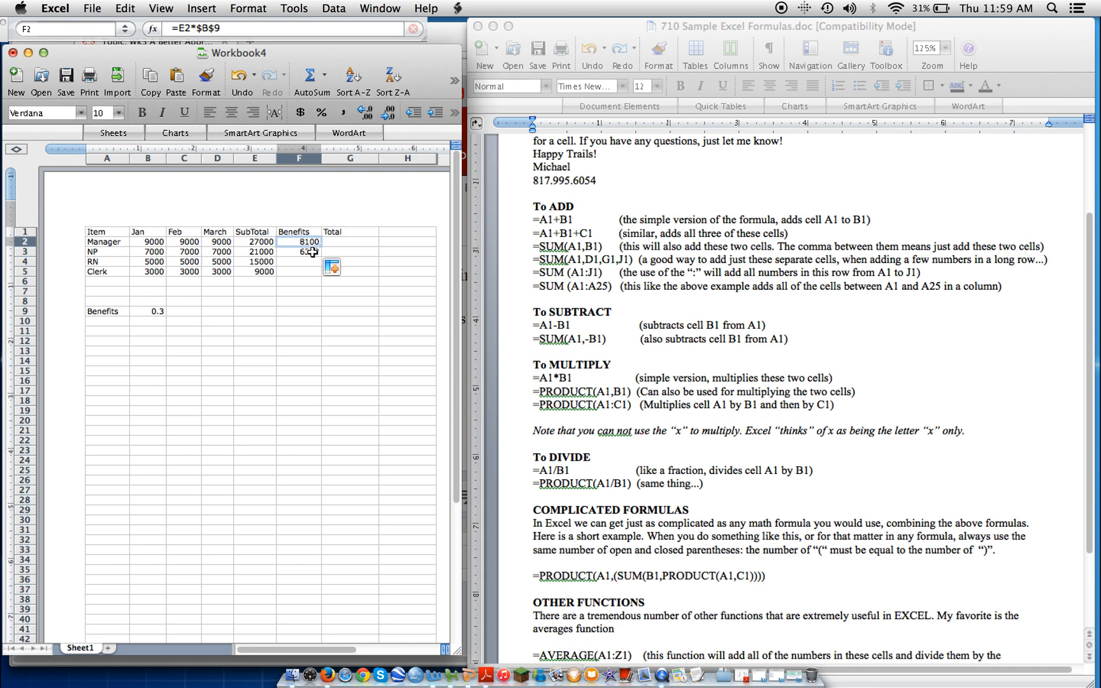
Fill the NP row's Benefits formula down through the RN and Clerk rows.
{"action": "left_click", "coordinate": [311, 252]}
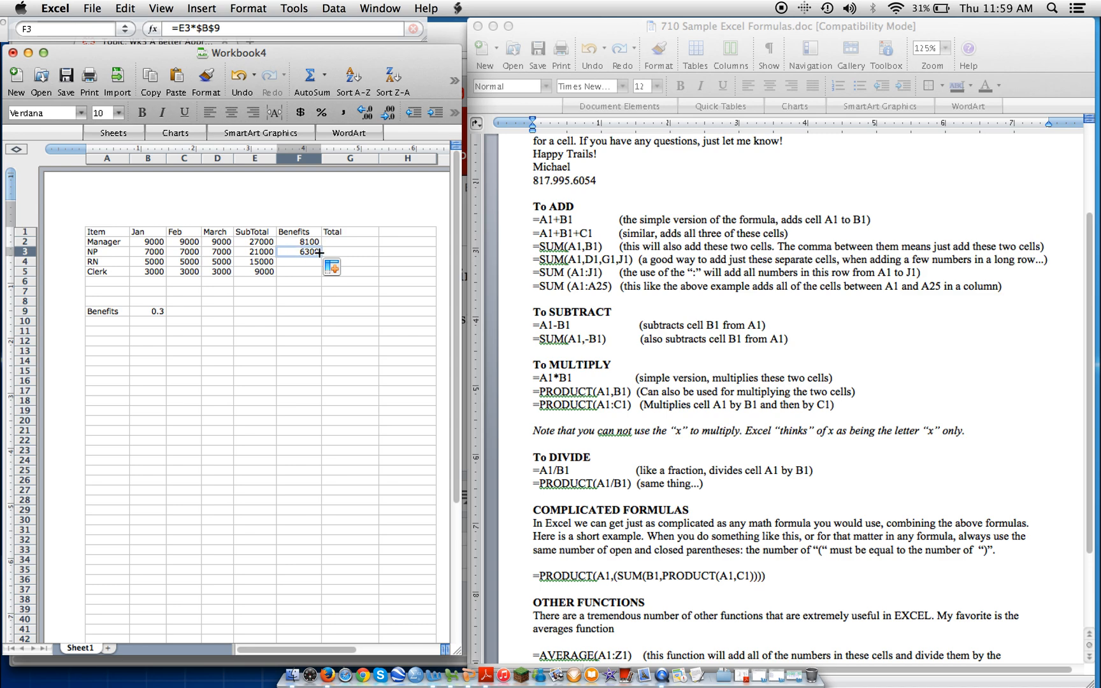
{"action": "left_click_drag", "start_coordinate": [320, 257], "coordinate": [319, 276]}
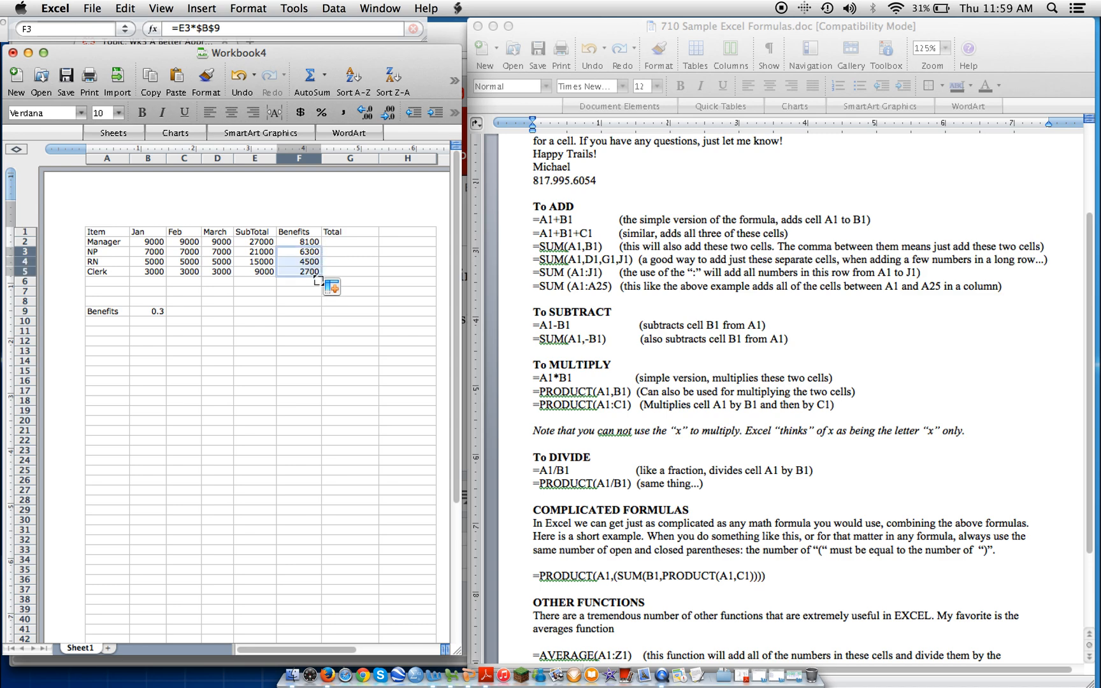
{"action": "left_click", "coordinate": [337, 361]}
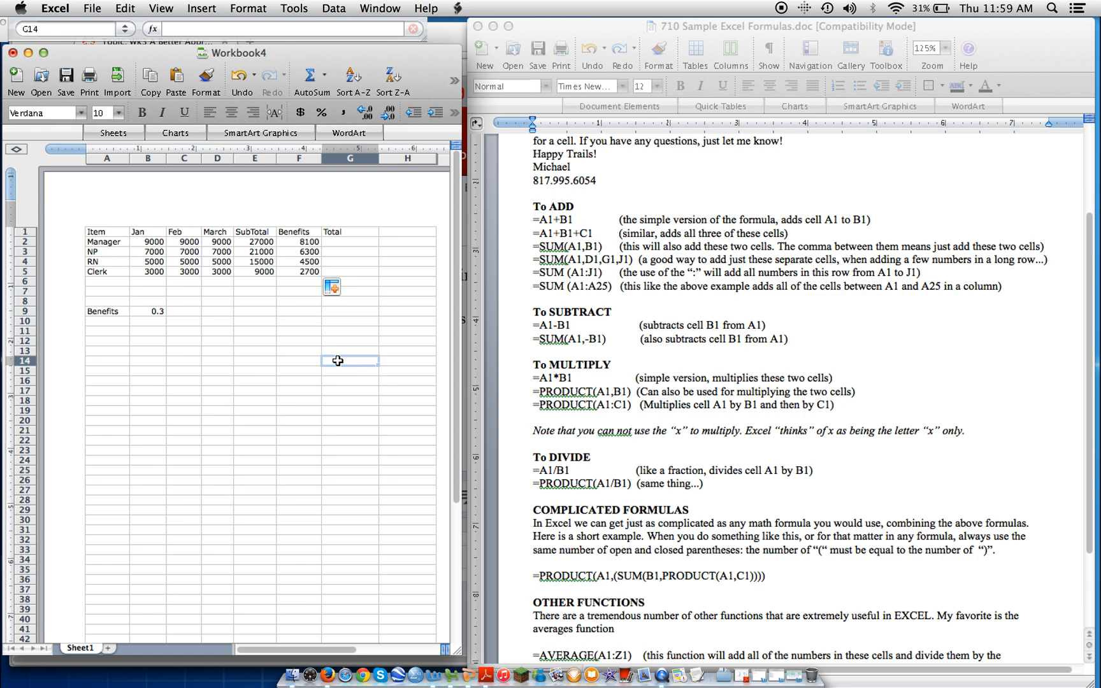
Enter the formula =E2+F2 in the Manager row's Total cell, G2.
{"action": "left_click", "coordinate": [350, 243]}
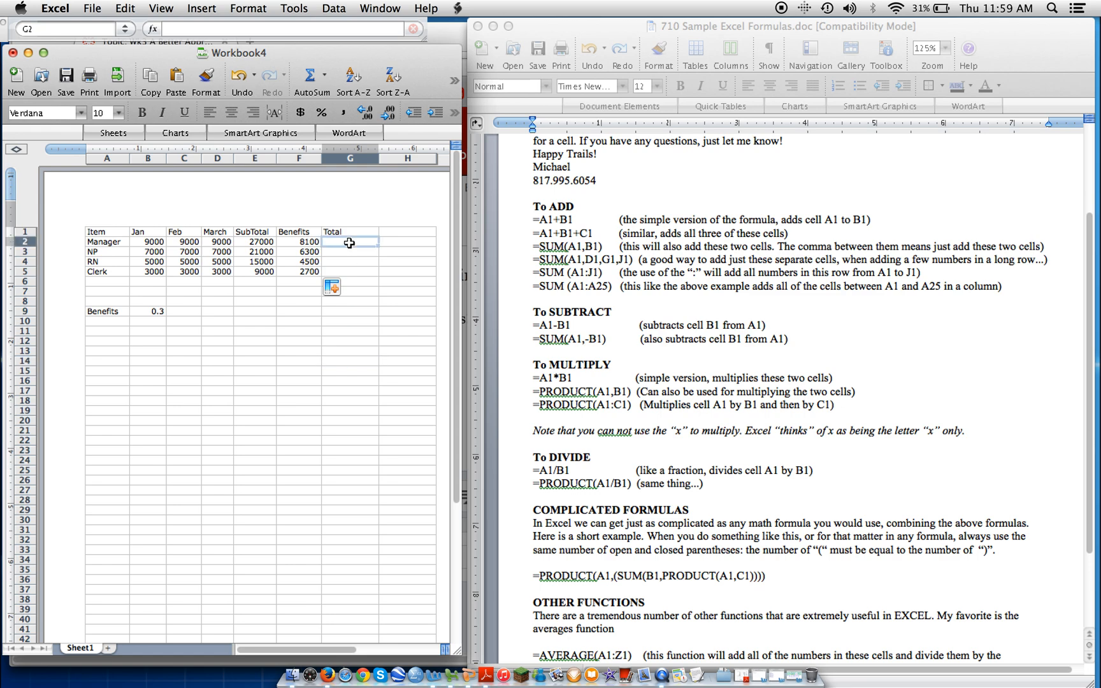
{"action": "left_click", "coordinate": [178, 28]}
{"action": "type", "text": "="}
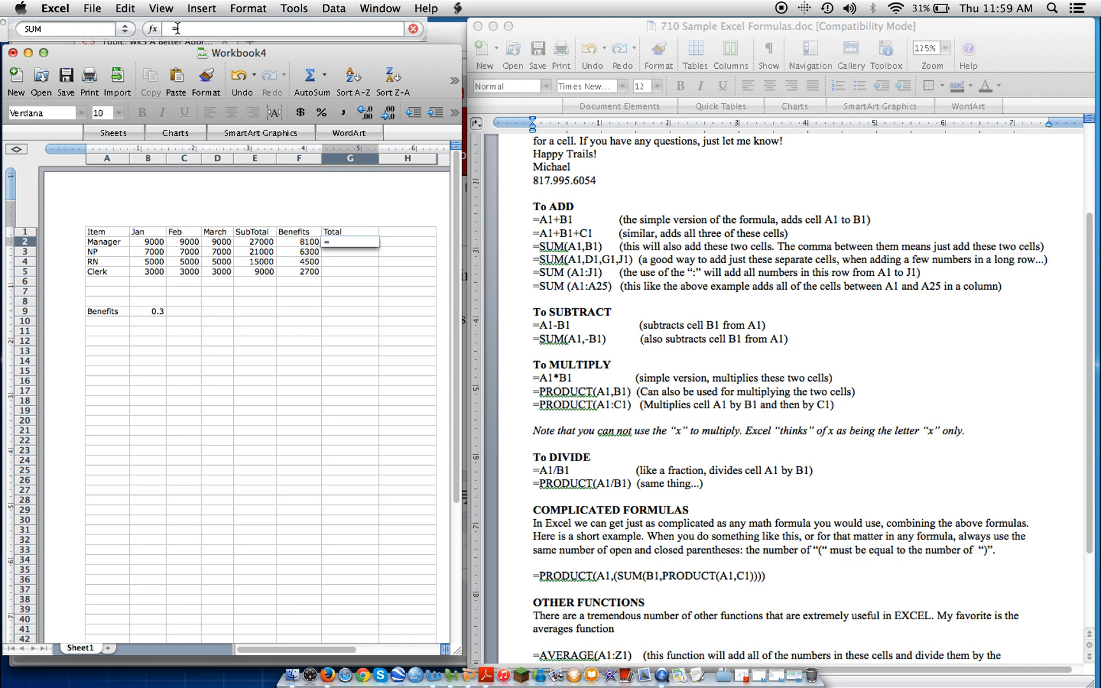
{"action": "type", "text": "E23"}
{"action": "key", "text": "BackSpace"}
{"action": "type", "text": "+F2"}
{"action": "key", "text": "Return"}
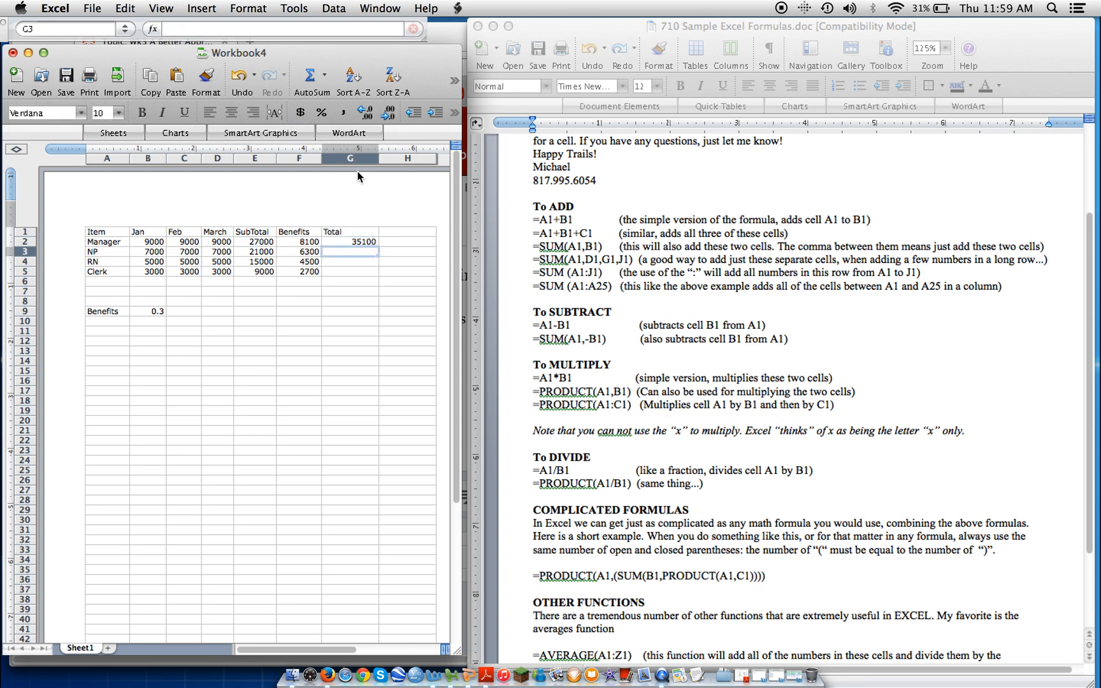
Fill the Manager's Total formula down through the NP, RN and Clerk rows.
{"action": "left_click", "coordinate": [362, 244]}
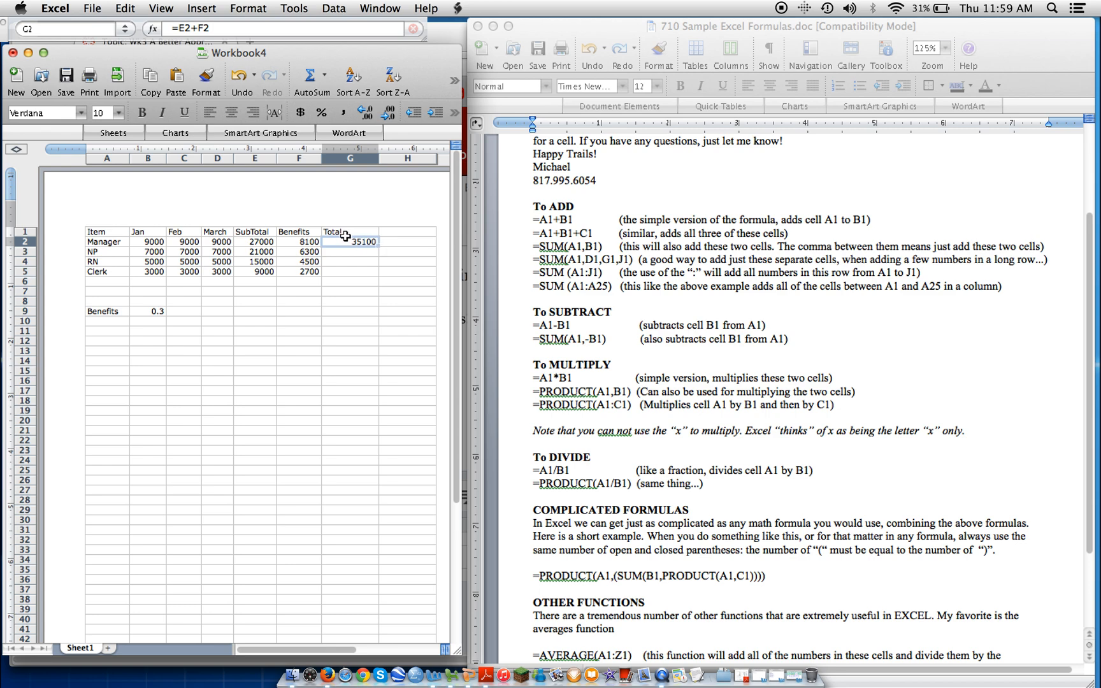
{"action": "left_click_drag", "start_coordinate": [378, 247], "coordinate": [377, 277]}
{"action": "left_click", "coordinate": [335, 339]}
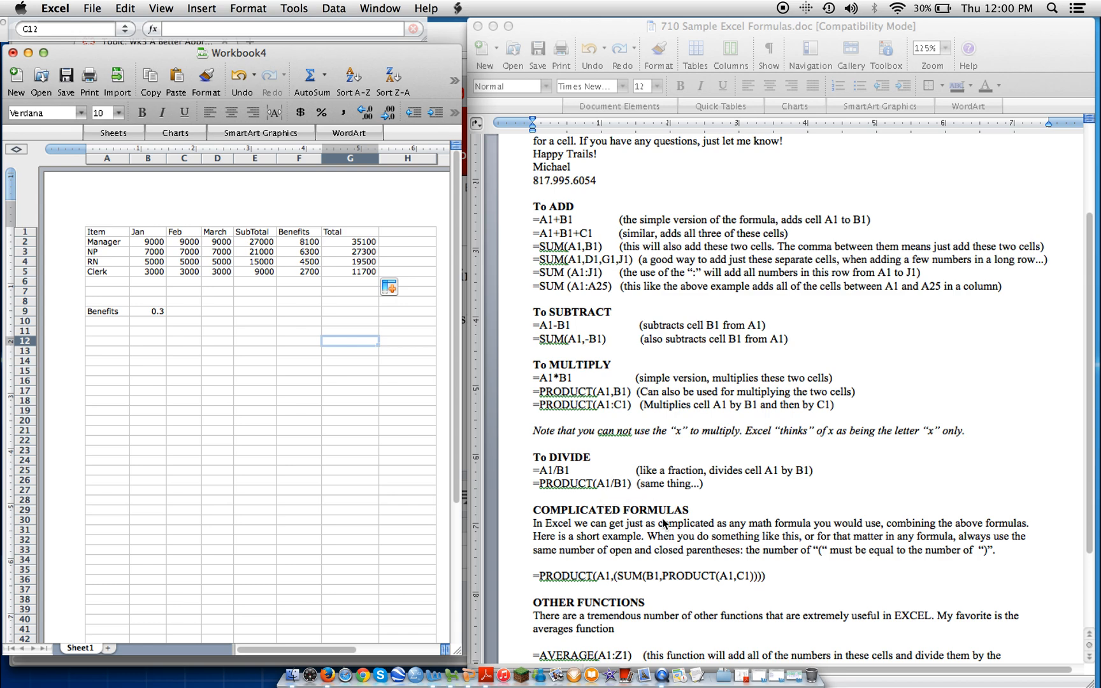
Switch to the Word formula highlight sheet, review its complicated formulas and other functions sections, and return to its beginning.
{"action": "left_click", "coordinate": [1089, 501]}
{"action": "left_click", "coordinate": [1089, 529]}
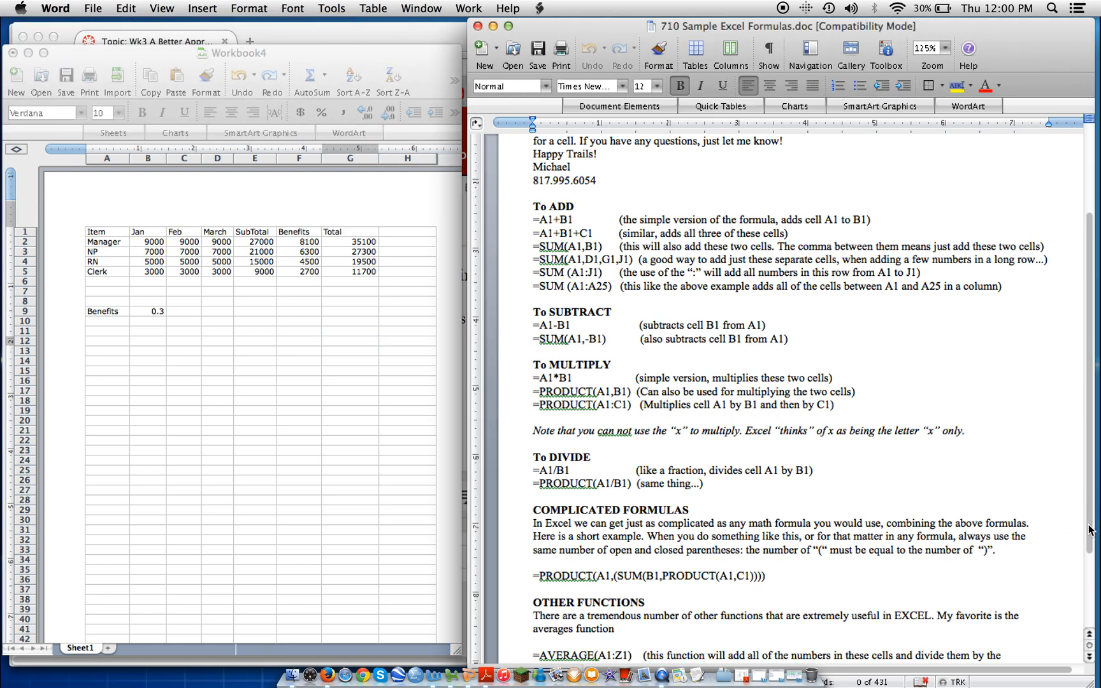
{"action": "scroll", "coordinate": [1089, 529], "scroll_direction": "down", "scroll_amount": 5}
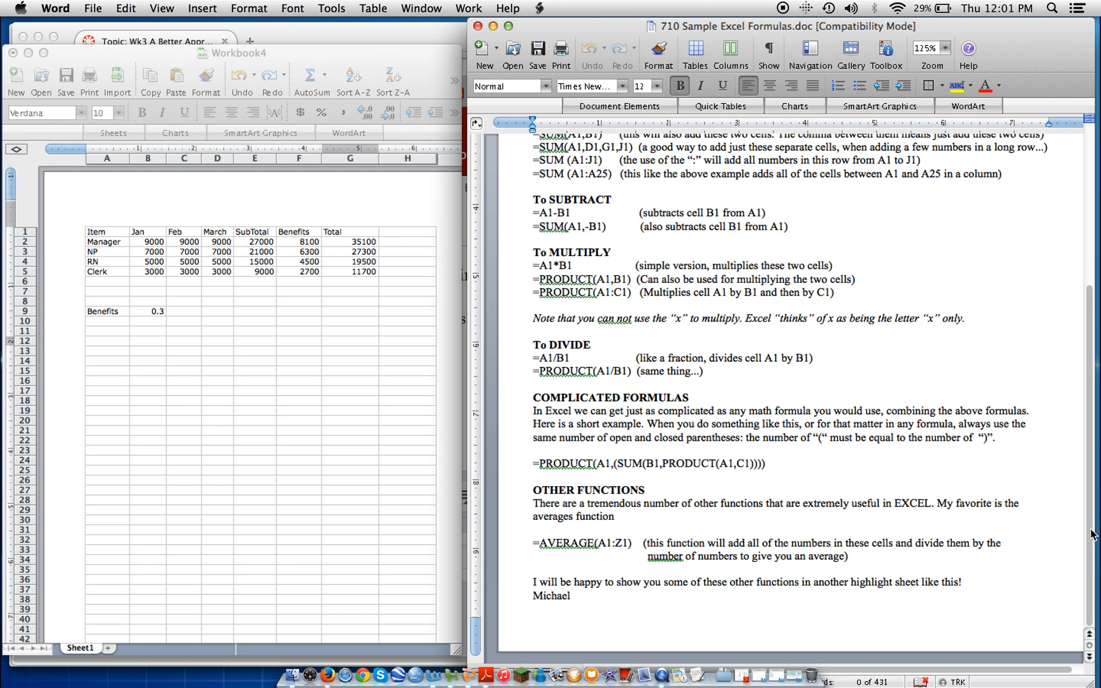
{"action": "left_click_drag", "start_coordinate": [1091, 533], "coordinate": [1084, 278]}
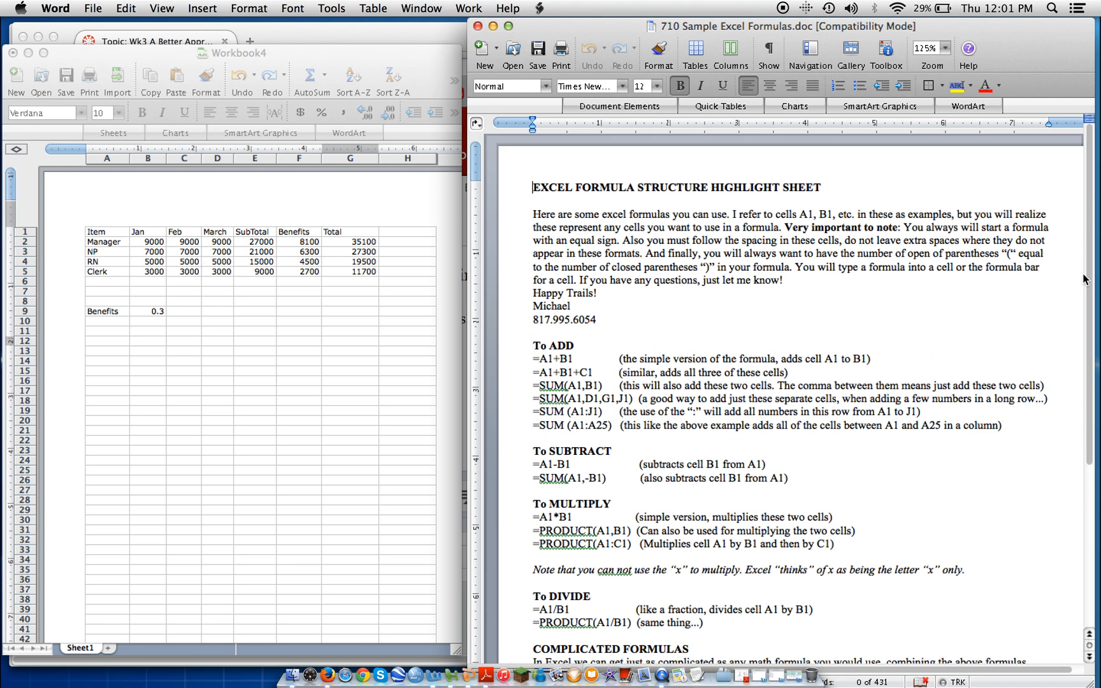